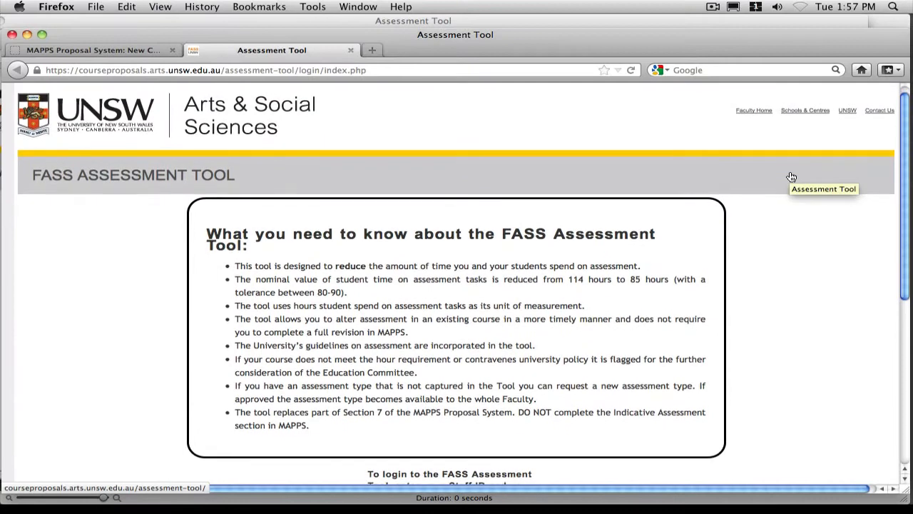
# Log in to the FASS Assessment Tool with the staff ID and password, and dismiss the offer to remember the password.
pyautogui.scroll(-3, 792, 176)
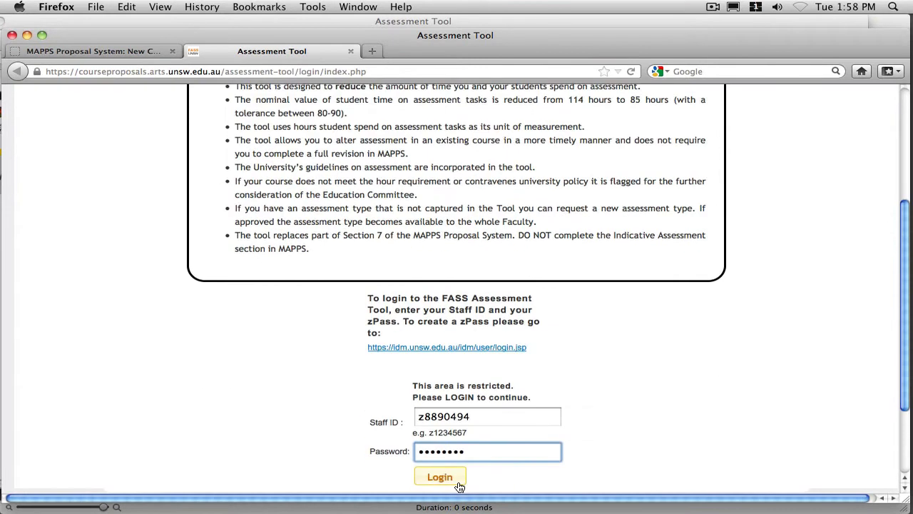
pyautogui.click(440, 475)
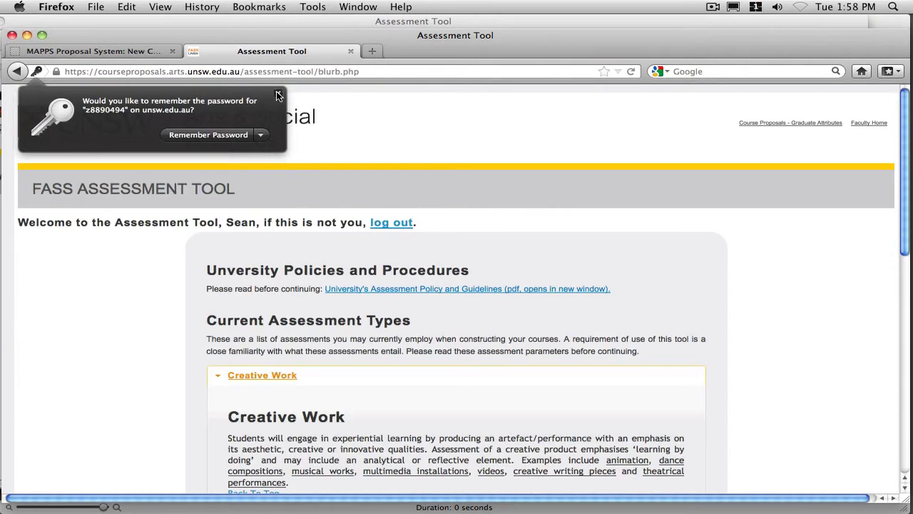
pyautogui.click(278, 95)
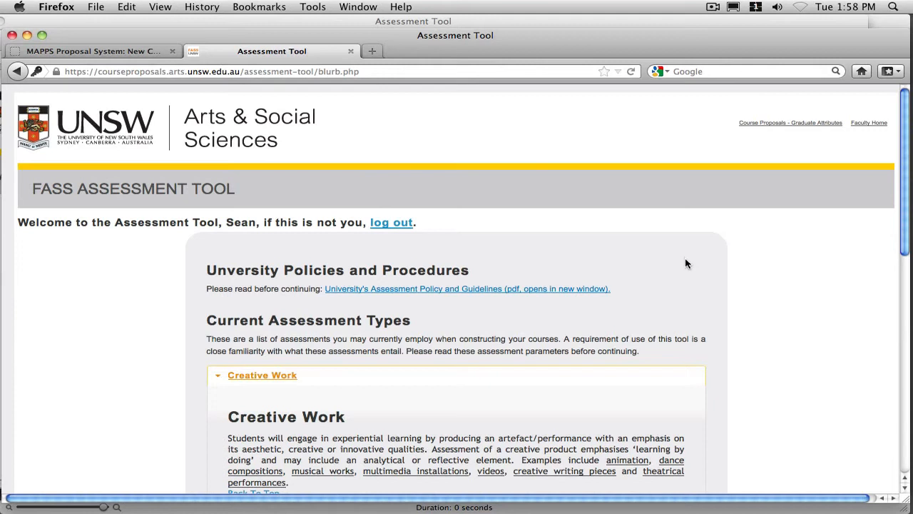
# View the University's Assessment Policy and Guidelines PDF in Preview, and close it.
pyautogui.scroll(-1, 686, 263)
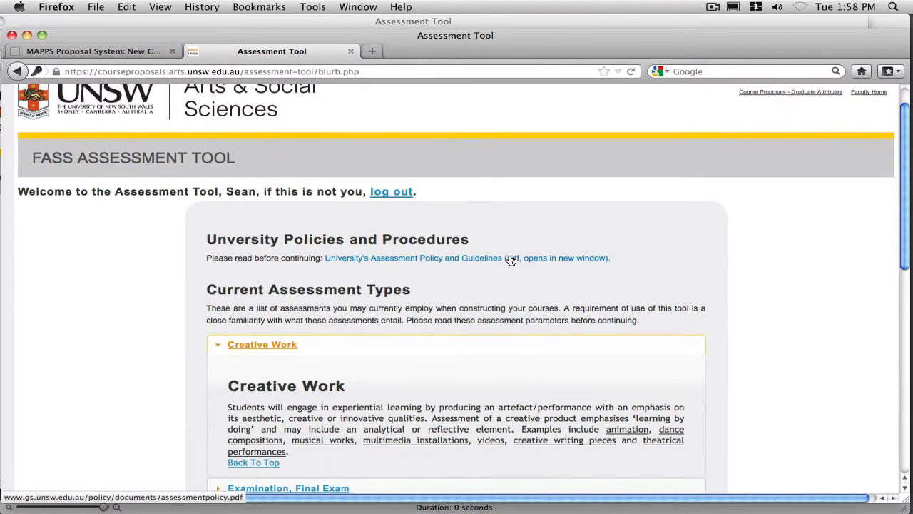
pyautogui.click(511, 259)
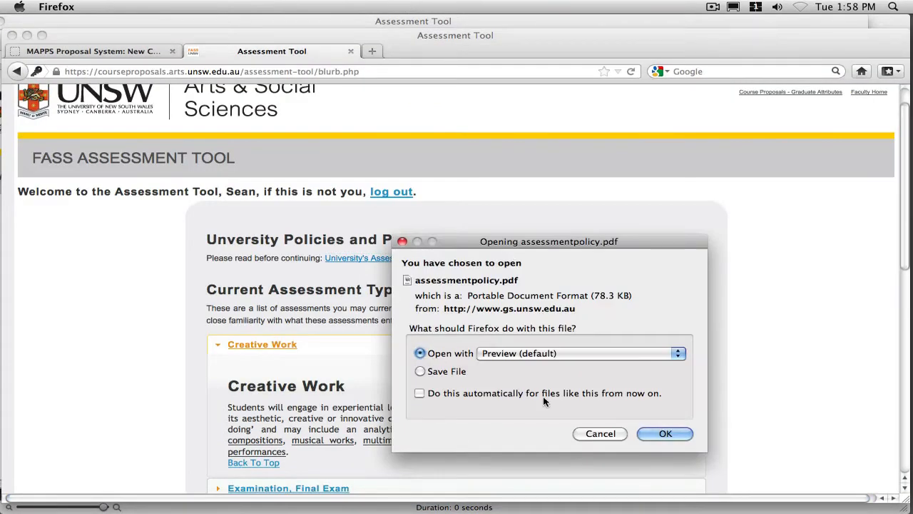
pyautogui.click(658, 435)
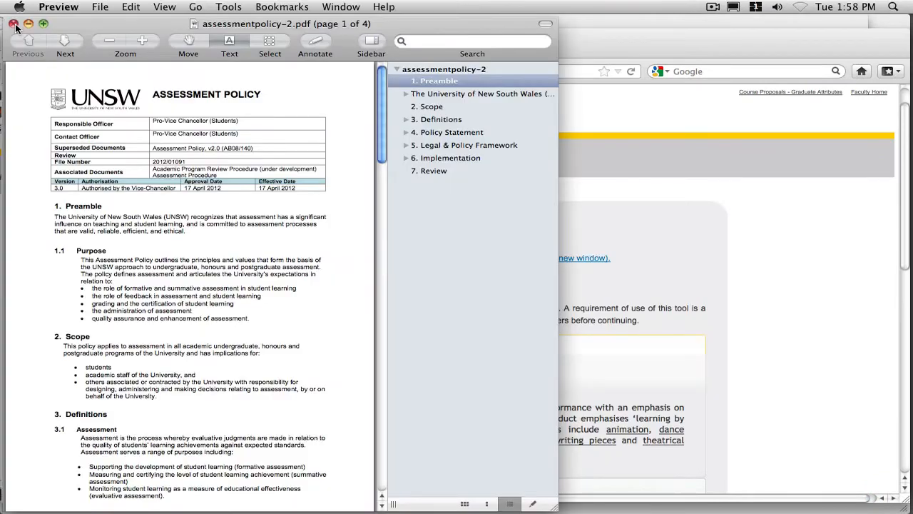
pyautogui.click(14, 24)
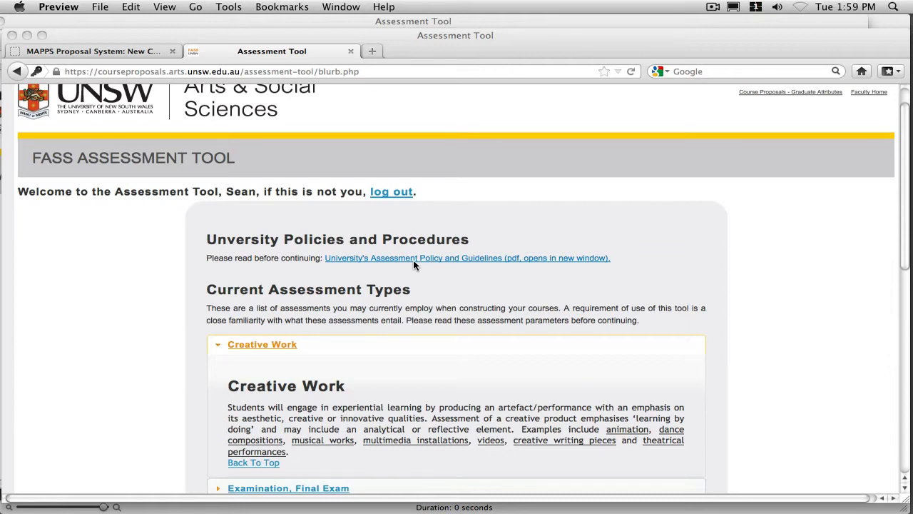
# Read through the Current Assessment Types list and expand the Examination, Test description.
pyautogui.scroll(-1, 413, 263)
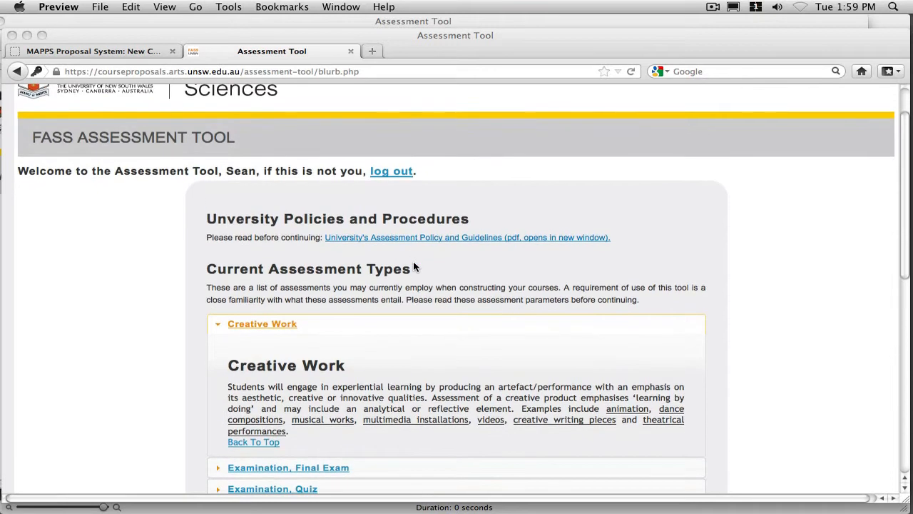
pyautogui.scroll(-1, 414, 263)
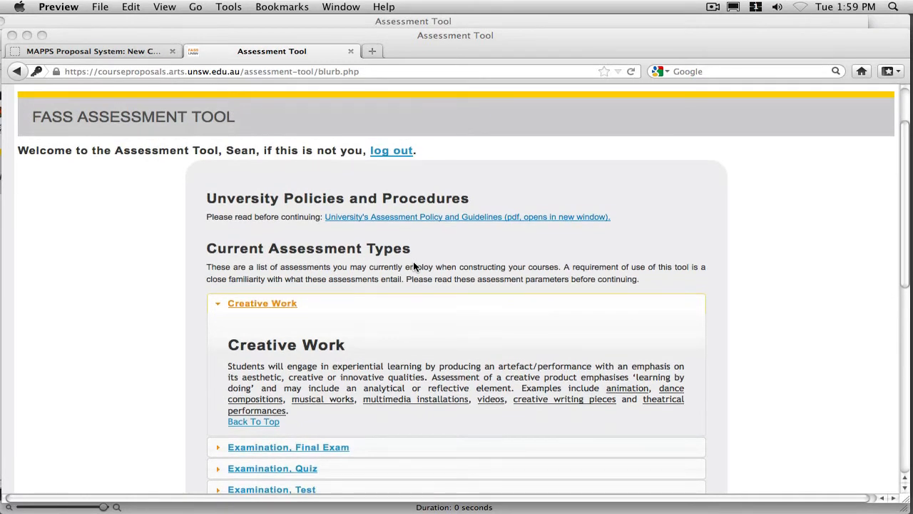
pyautogui.scroll(-1, 413, 261)
pyautogui.scroll(-1, 414, 264)
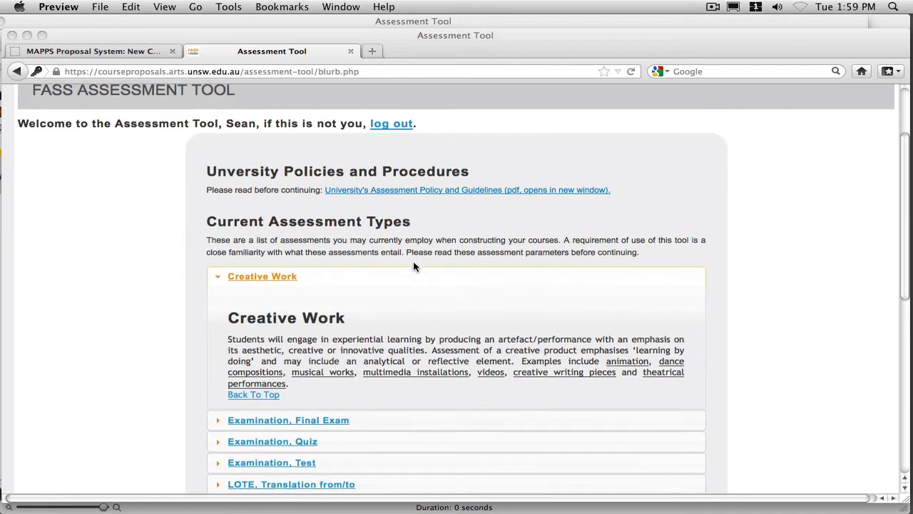
pyautogui.scroll(-1, 414, 264)
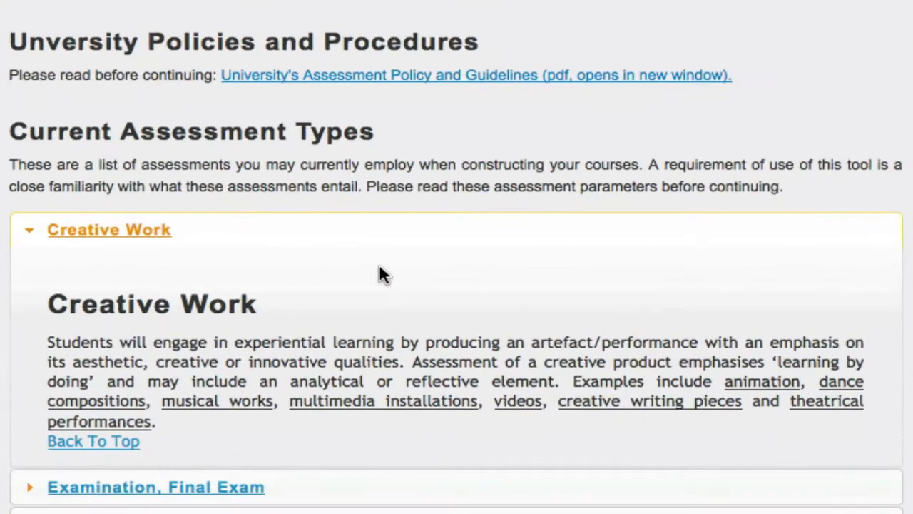
pyautogui.scroll(-5, 381, 273)
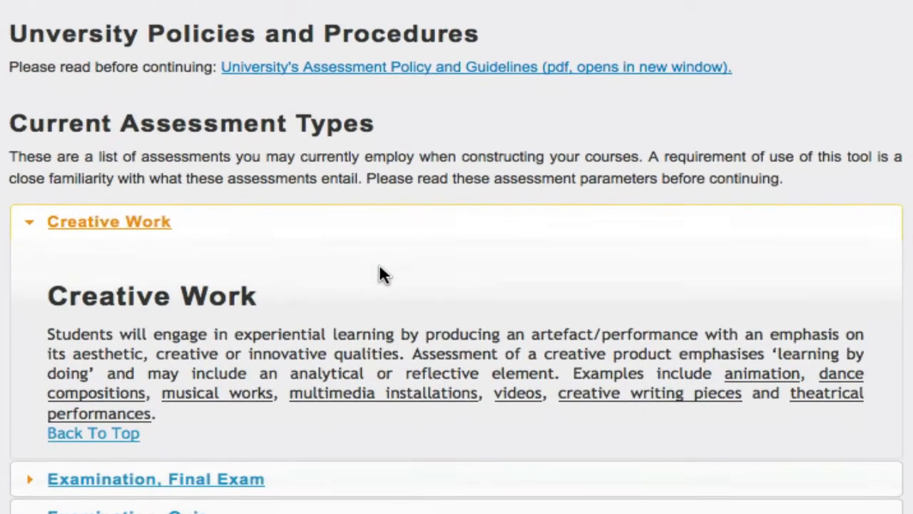
pyautogui.scroll(-3, 304, 330)
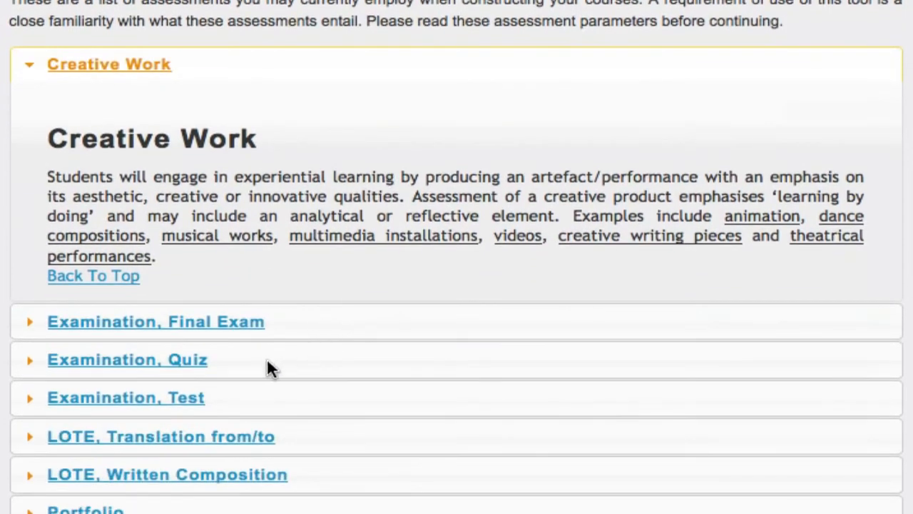
pyautogui.click(183, 401)
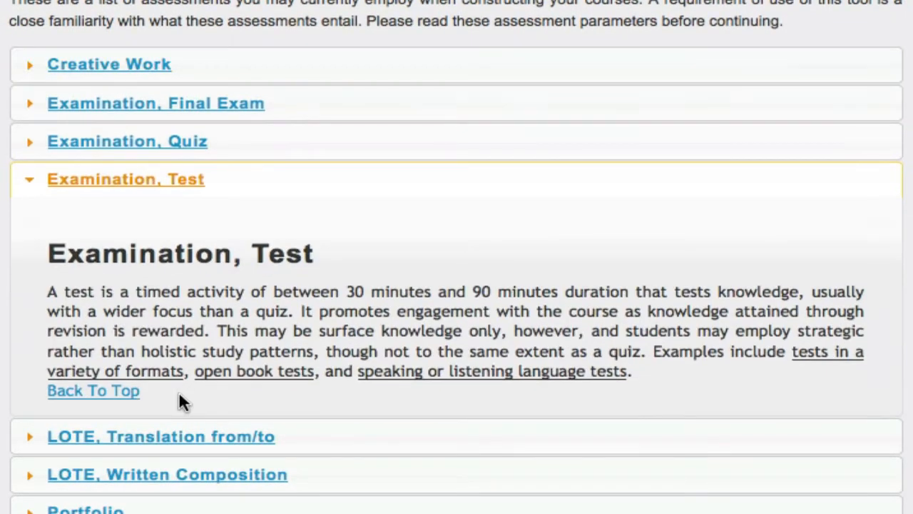
# Expand the Writing, Extended Academic description and indicate that the university's assessment guidelines have been read and understood.
pyautogui.scroll(-2, 182, 401)
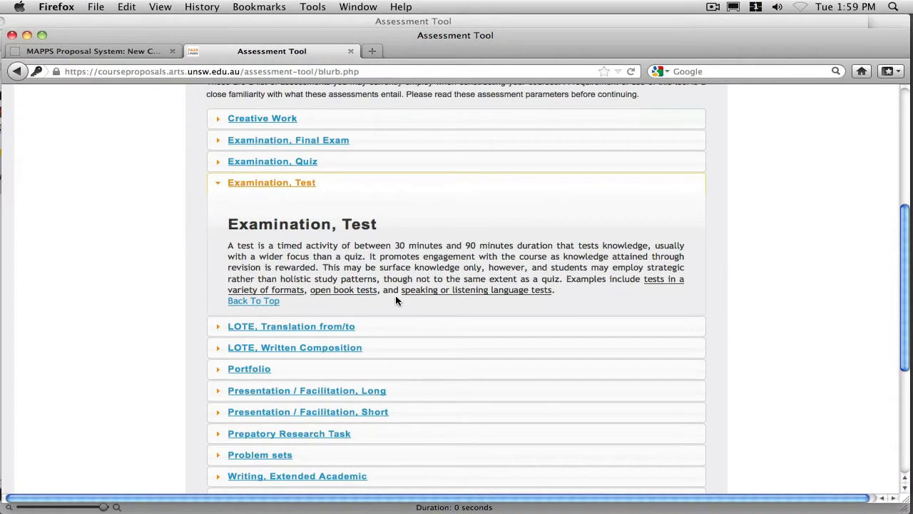
pyautogui.scroll(-1, 364, 348)
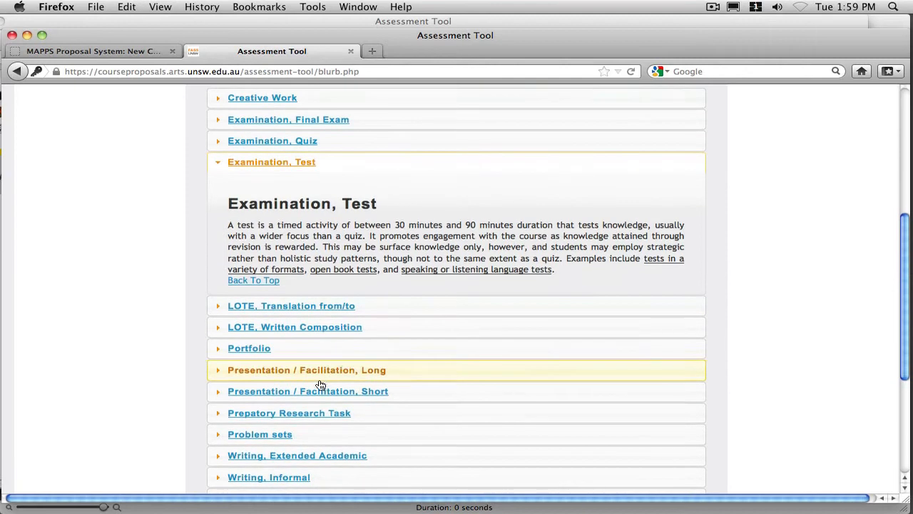
pyautogui.click(262, 456)
pyautogui.scroll(-5, 264, 453)
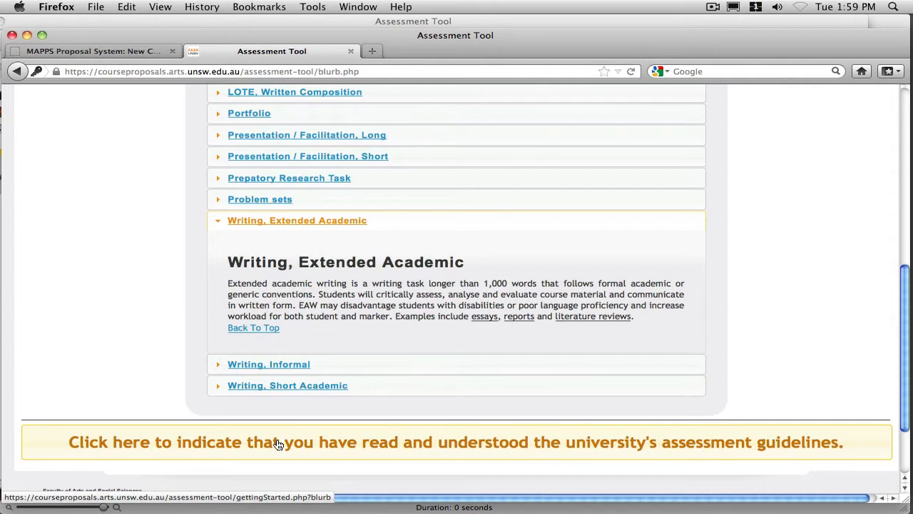
pyautogui.click(278, 444)
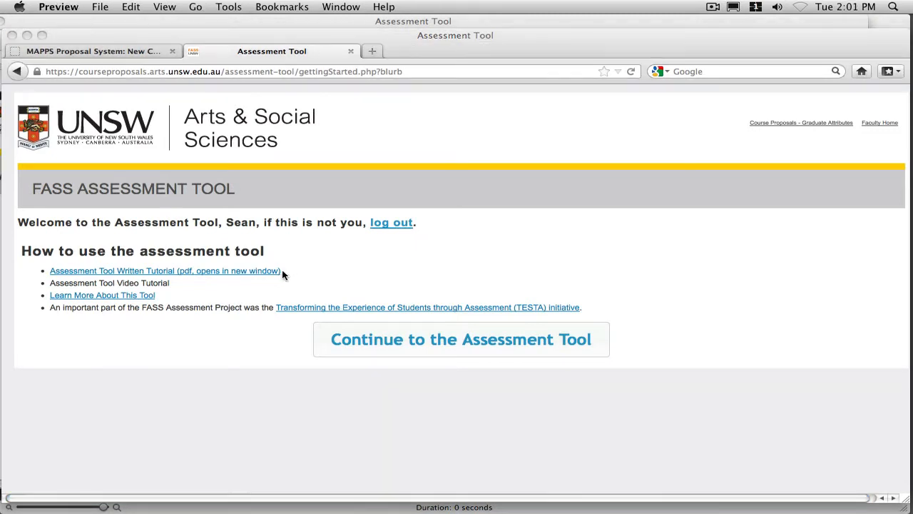
# View the Assessment Tool Written Tutorial PDF in Preview, and close it.
pyautogui.click(278, 271)
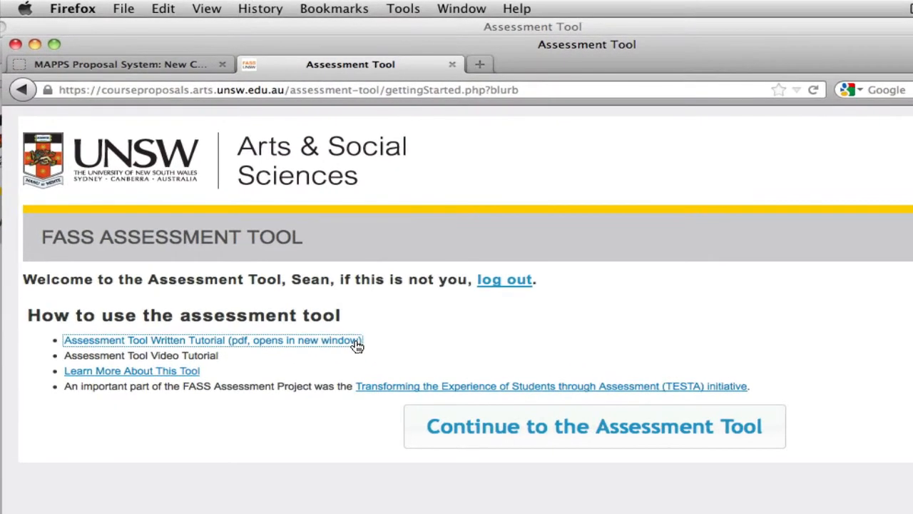
pyautogui.click(304, 343)
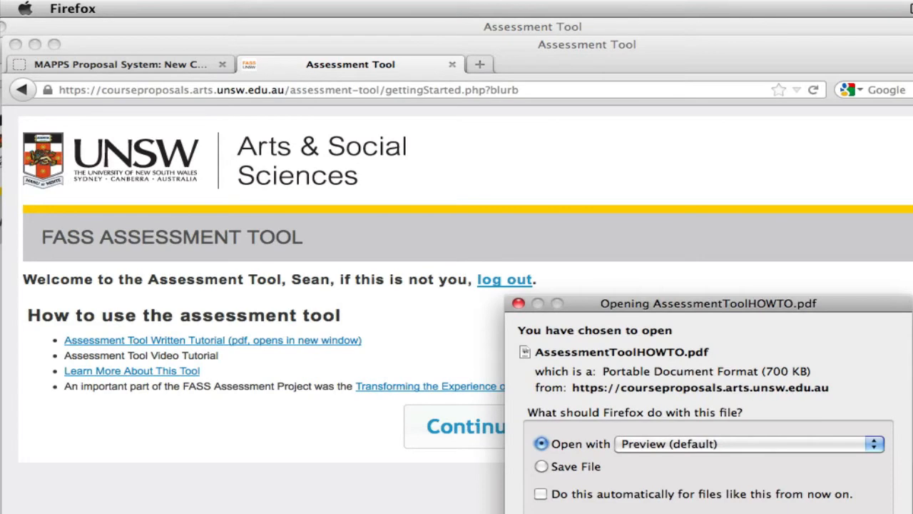
pyautogui.press('Return')
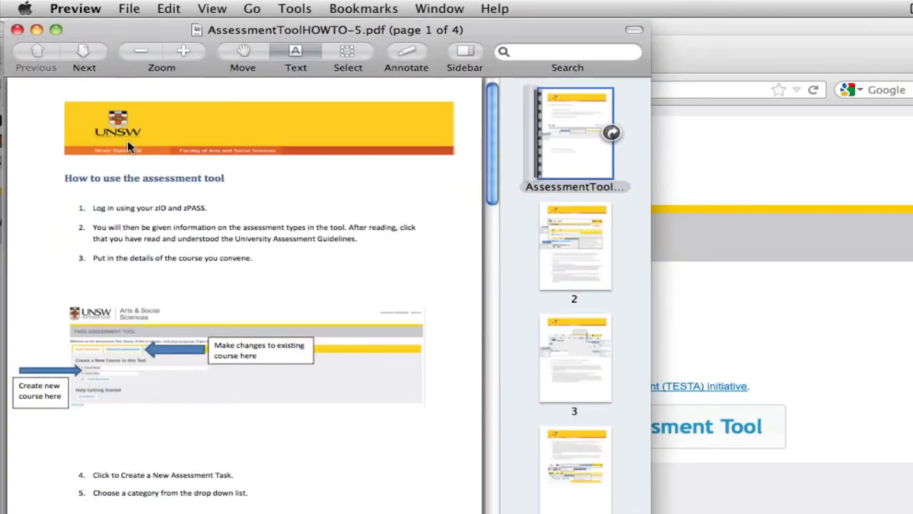
pyautogui.scroll(-1, 75, 143)
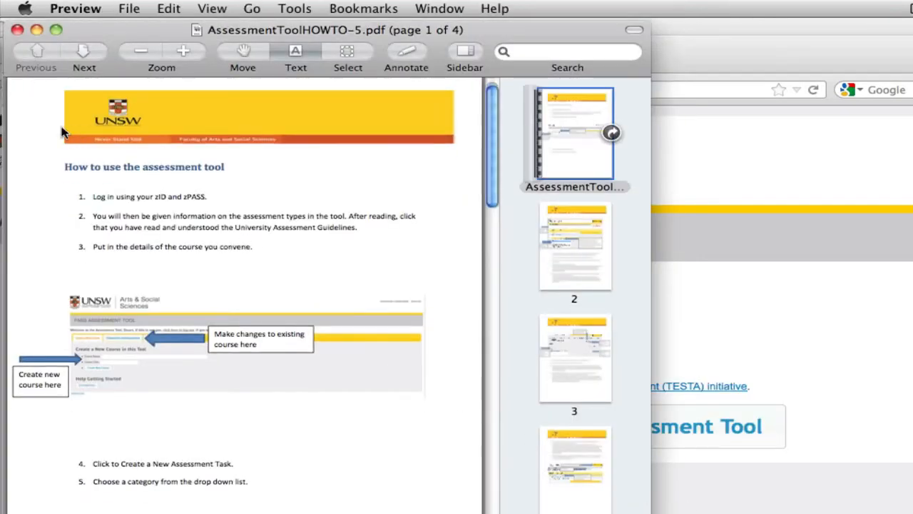
pyautogui.click(17, 30)
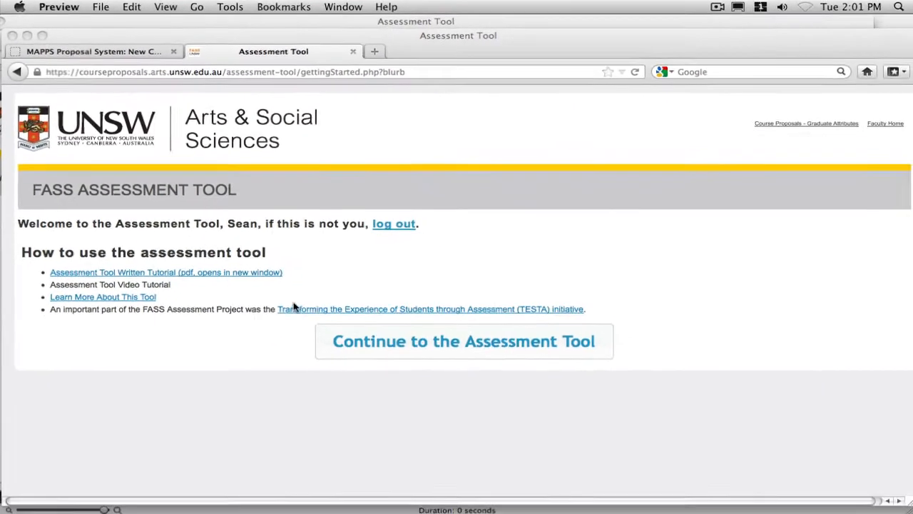
# Read the Learn More About This Tool page and return to the how-to-use page.
pyautogui.click(143, 298)
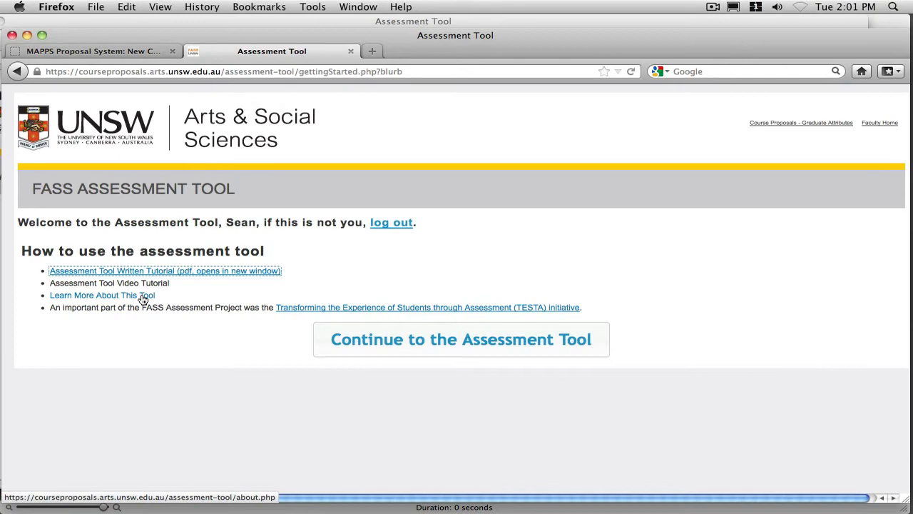
pyautogui.click(142, 298)
pyautogui.scroll(-2, 162, 289)
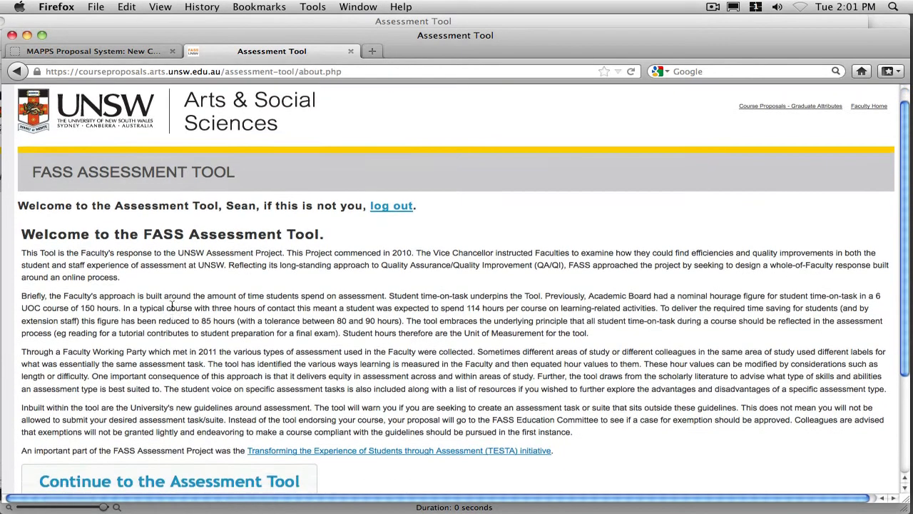
pyautogui.scroll(-1, 163, 289)
pyautogui.click(16, 72)
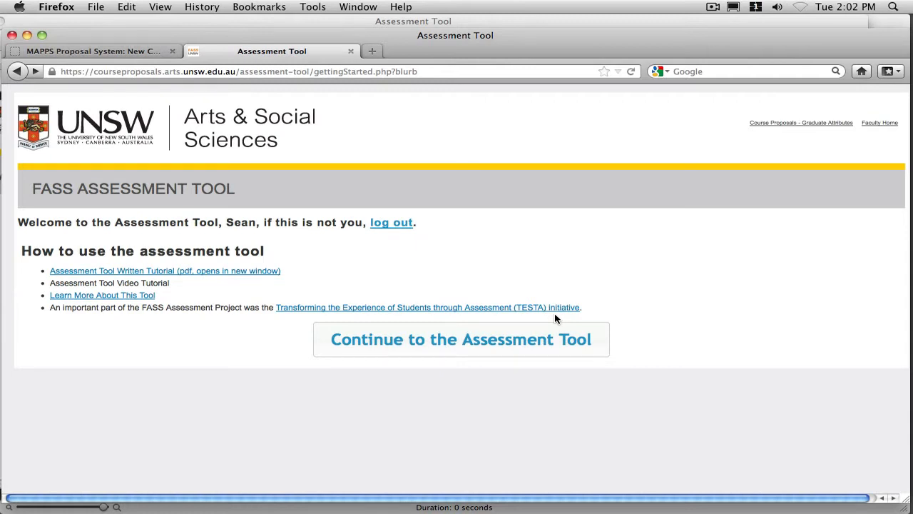
# Continue to the Assessment Tool and add a course with code ARTS9999 and name Arts intro.
pyautogui.click(556, 325)
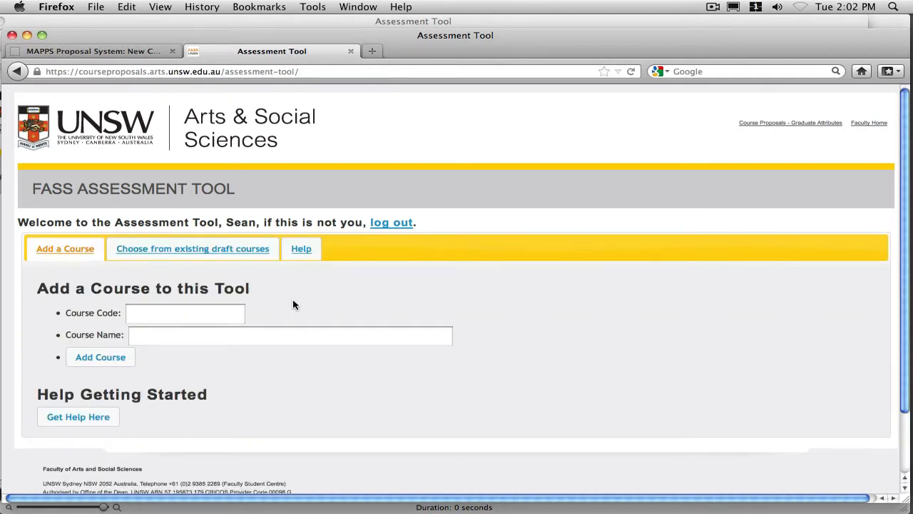
pyautogui.click(237, 314)
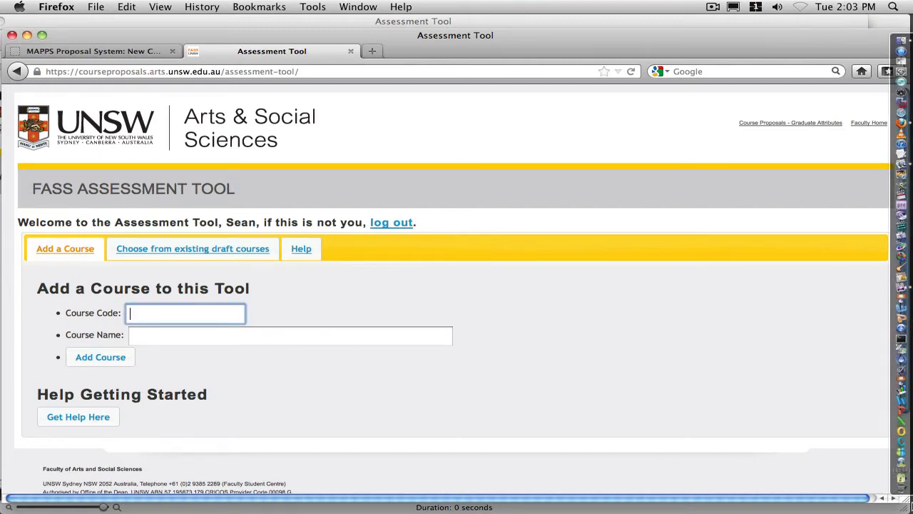
pyautogui.write('ARTS9999')
pyautogui.press('Tab')
pyautogui.write('Arts intro')
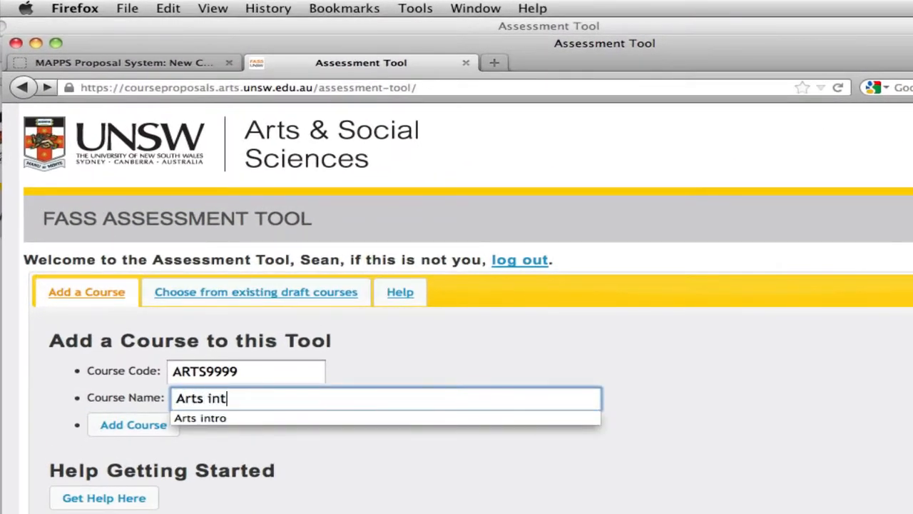
pyautogui.click(302, 447)
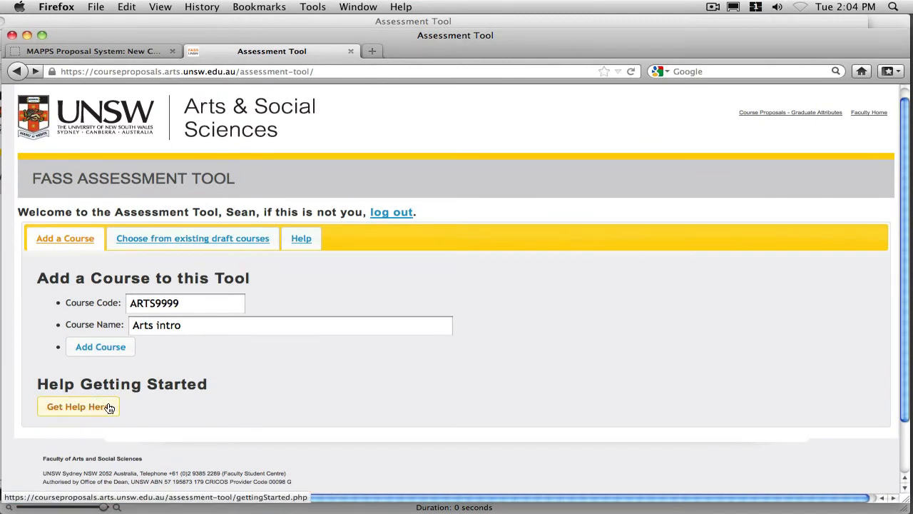
pyautogui.click(108, 408)
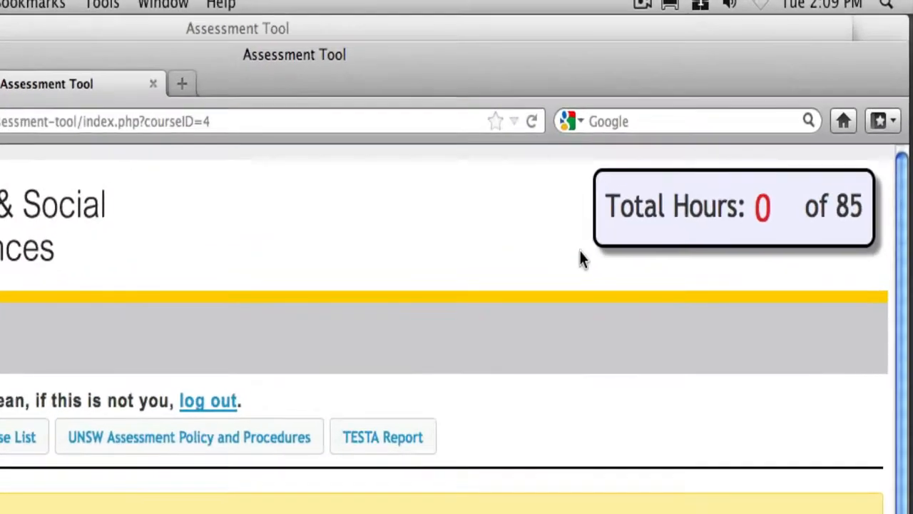
# Highlight the total hours counter and create a new assessment task for the Arts intro course.
pyautogui.moveTo(607, 220); pyautogui.dragTo(751, 234)
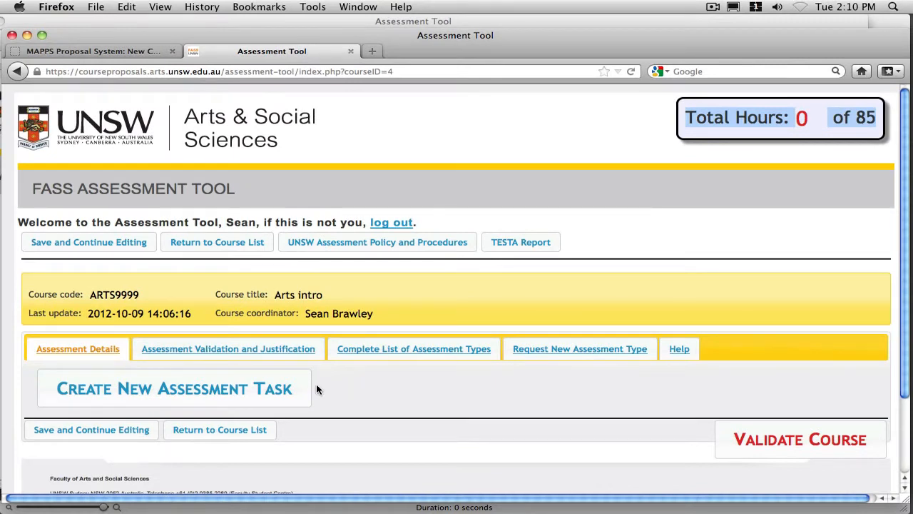
pyautogui.click(259, 390)
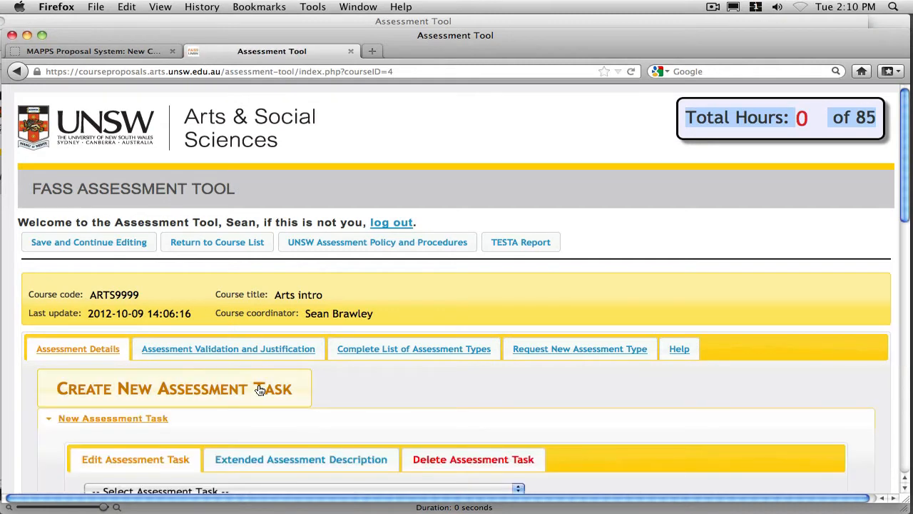
pyautogui.scroll(-3, 260, 389)
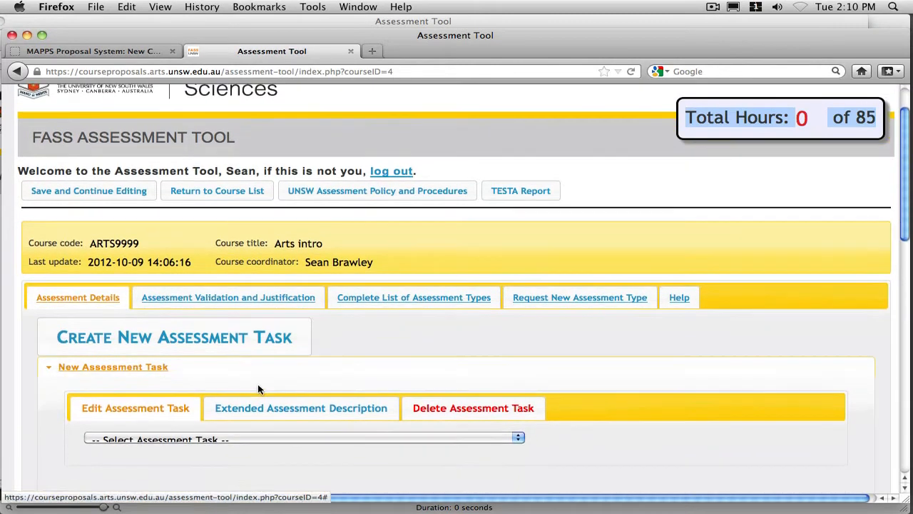
pyautogui.scroll(-1, 271, 382)
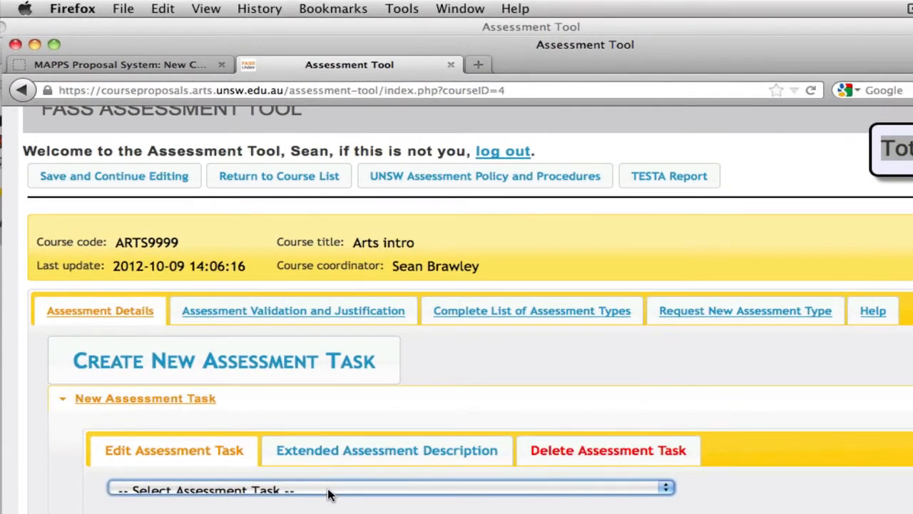
# Set the new assessment task's type to Writing, Extended Academic: 10-20 possible hours per 1000 words.
pyautogui.click(330, 489)
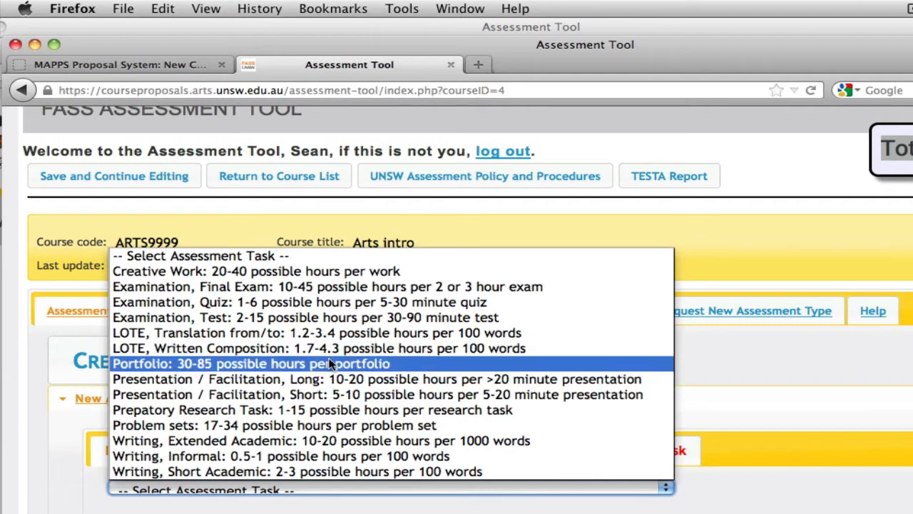
pyautogui.click(308, 442)
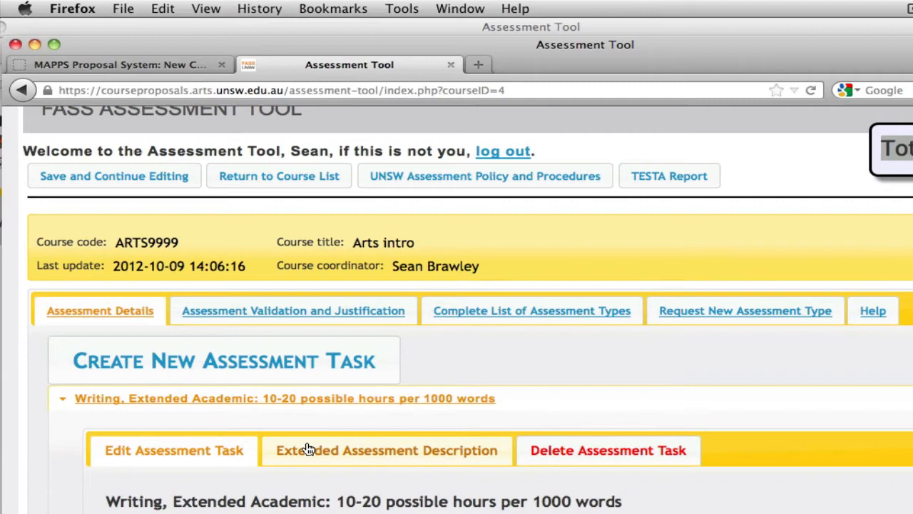
pyautogui.scroll(-3, 306, 448)
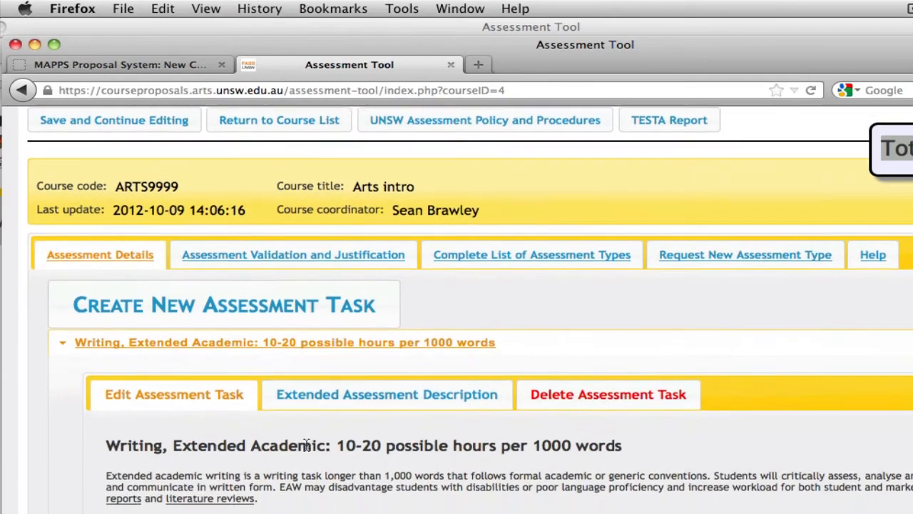
pyautogui.scroll(-3, 306, 448)
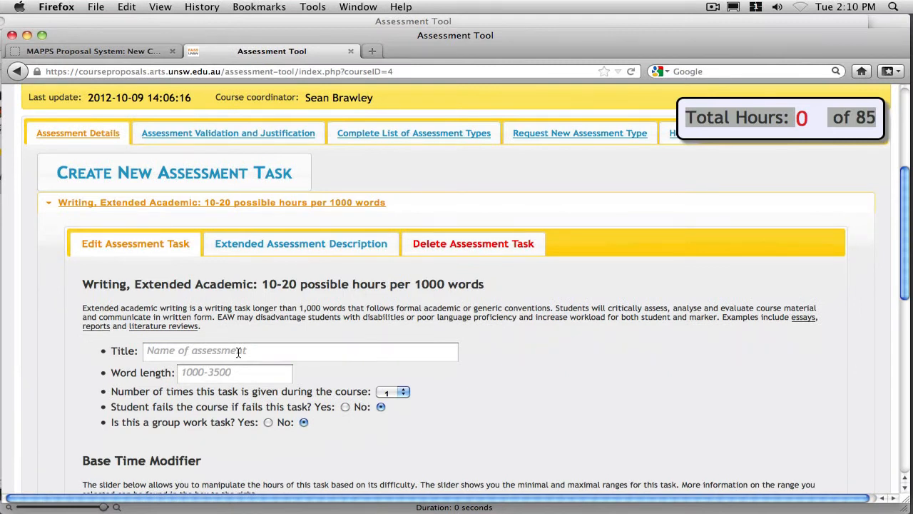
pyautogui.scroll(-1, 238, 351)
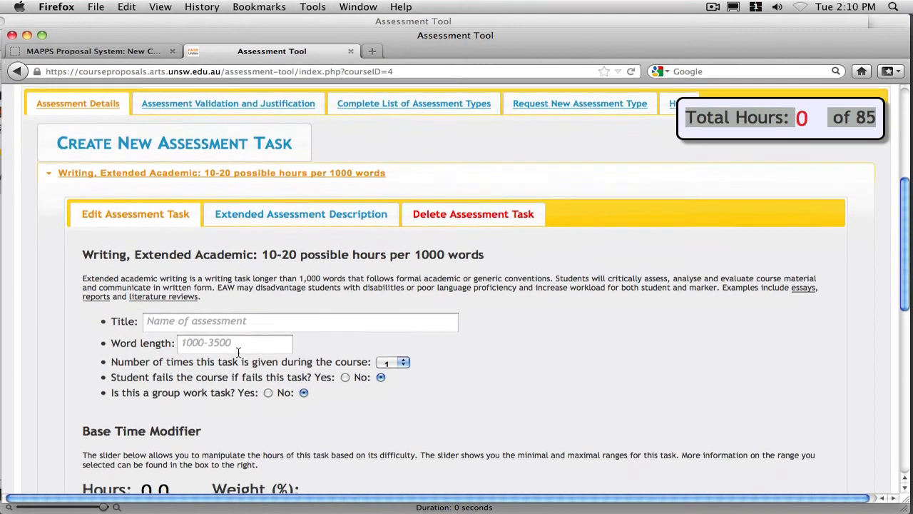
# Highlight the possible hours range and the short description of the Writing, Extended Academic task.
pyautogui.scroll(5, 257, 385)
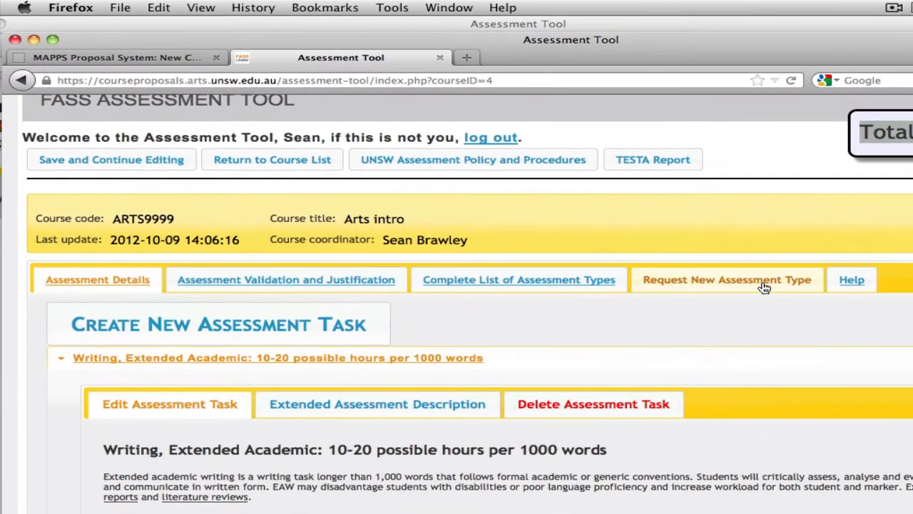
pyautogui.scroll(-2, 764, 287)
pyautogui.scroll(-1, 758, 290)
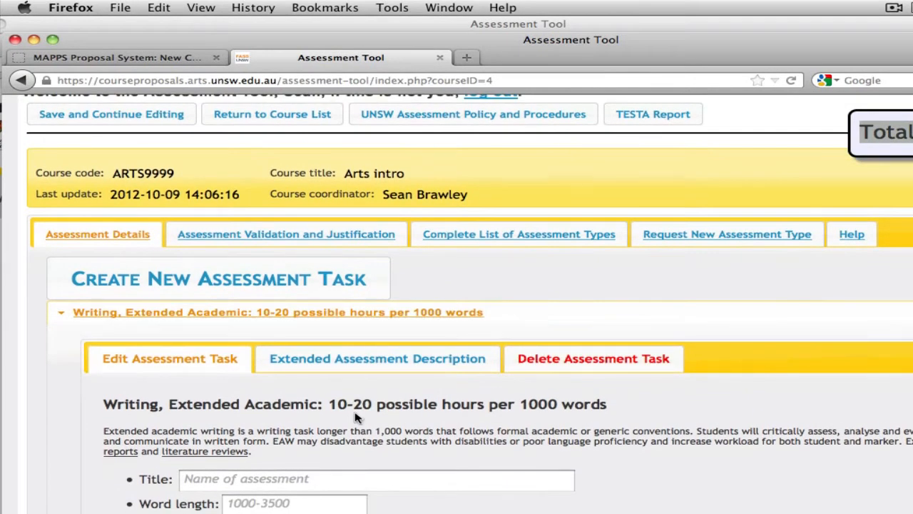
pyautogui.moveTo(329, 405); pyautogui.dragTo(608, 404)
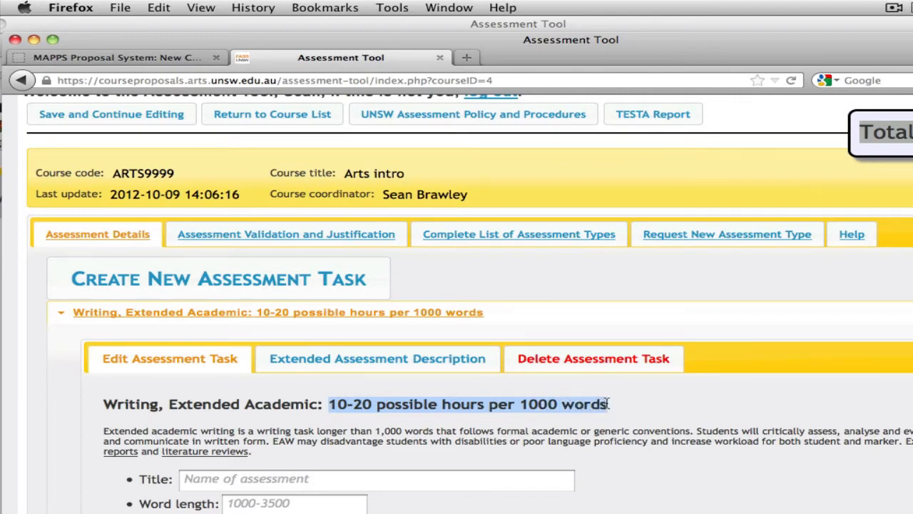
pyautogui.click(363, 431)
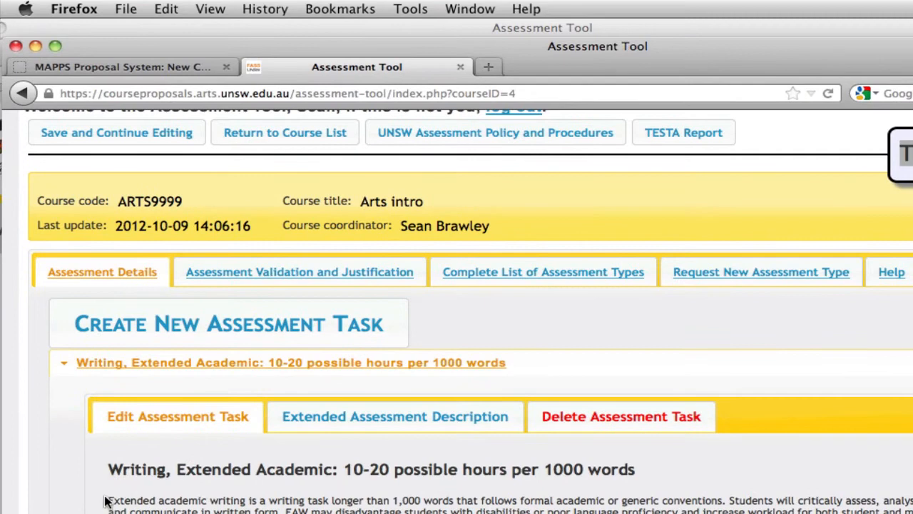
pyautogui.moveTo(82, 381); pyautogui.dragTo(190, 384)
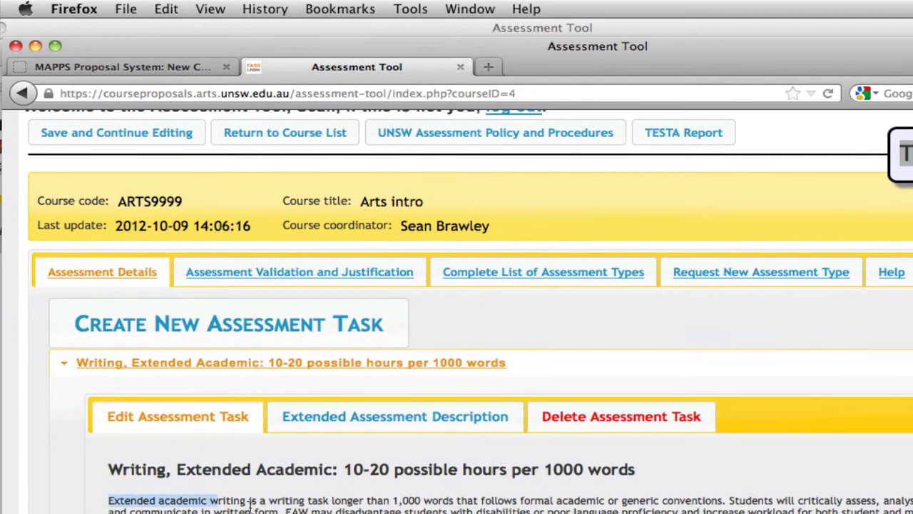
pyautogui.moveTo(250, 503); pyautogui.dragTo(457, 511)
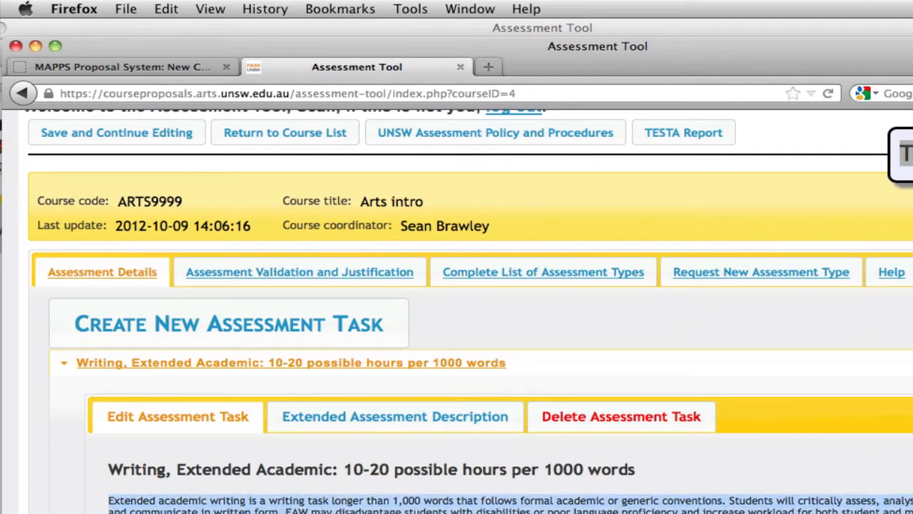
pyautogui.click(344, 506)
# Read the Extended Assessment Description of the academic writing task, from required tasks and skills through benefits, issues and student voices to resources.
pyautogui.click(356, 423)
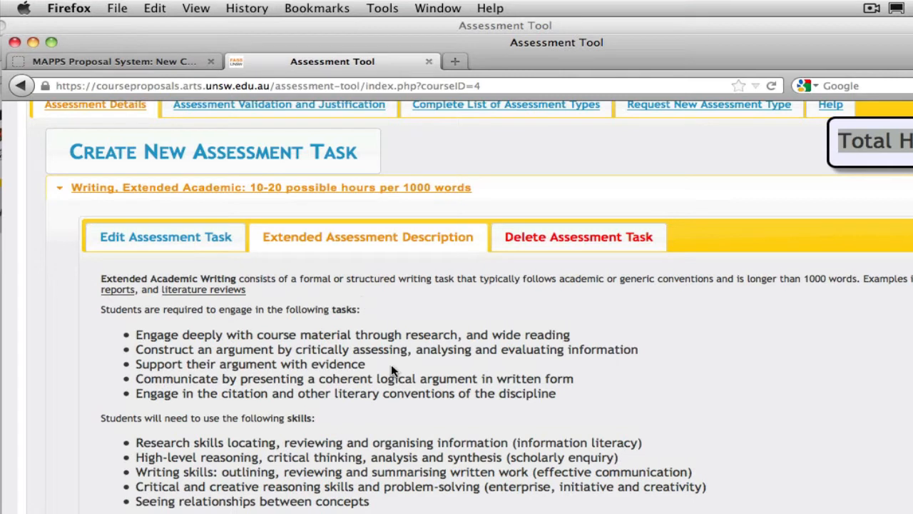
pyautogui.scroll(-3, 389, 373)
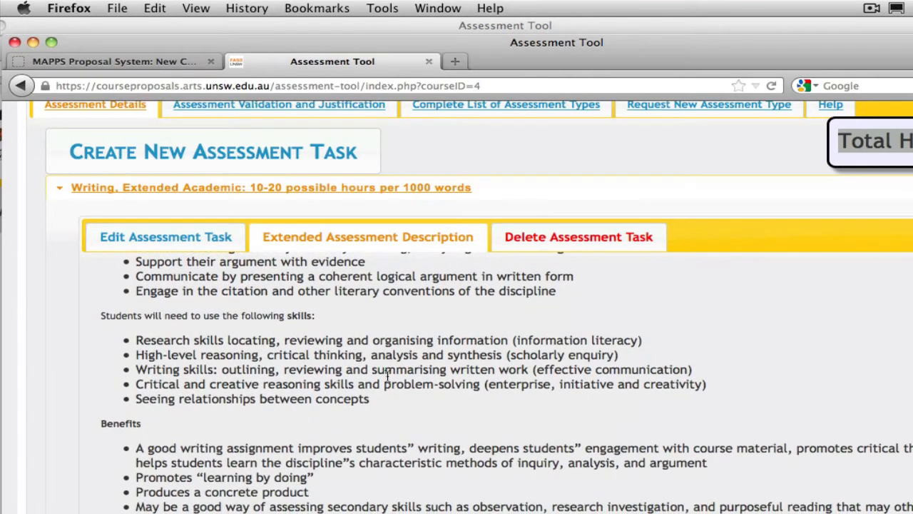
pyautogui.scroll(-1, 388, 376)
pyautogui.scroll(-1, 388, 376)
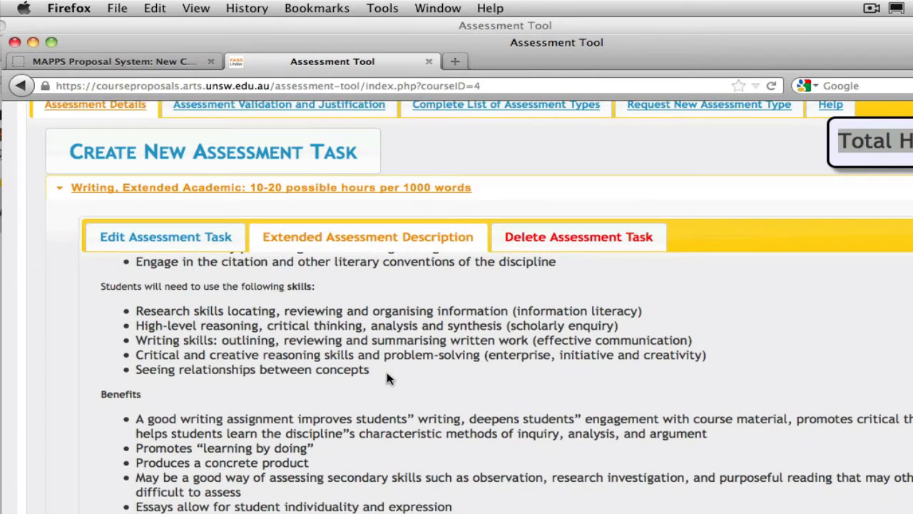
pyautogui.scroll(-3, 388, 373)
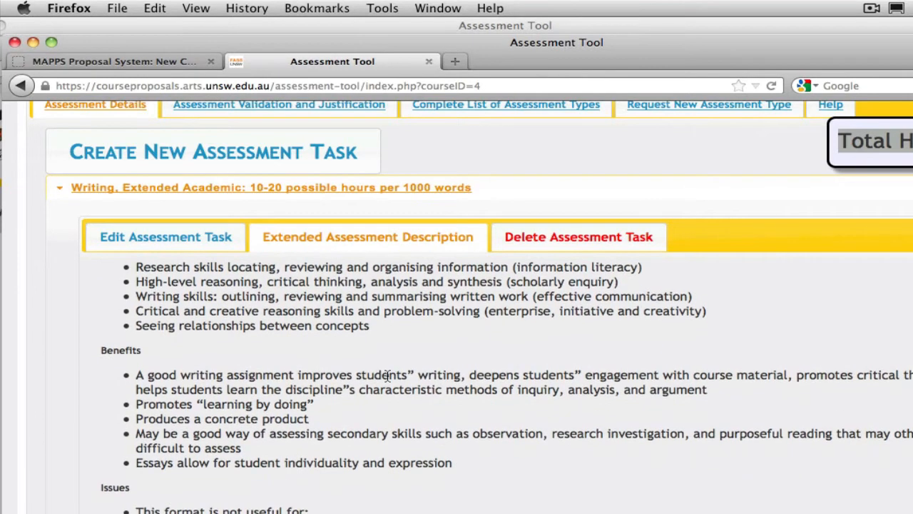
pyautogui.scroll(-4, 388, 376)
pyautogui.scroll(-2, 388, 376)
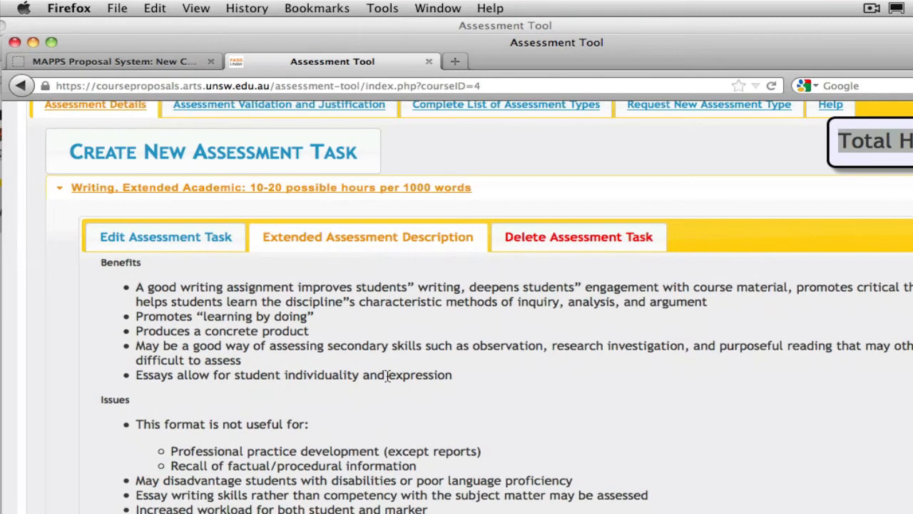
pyautogui.scroll(-4, 387, 376)
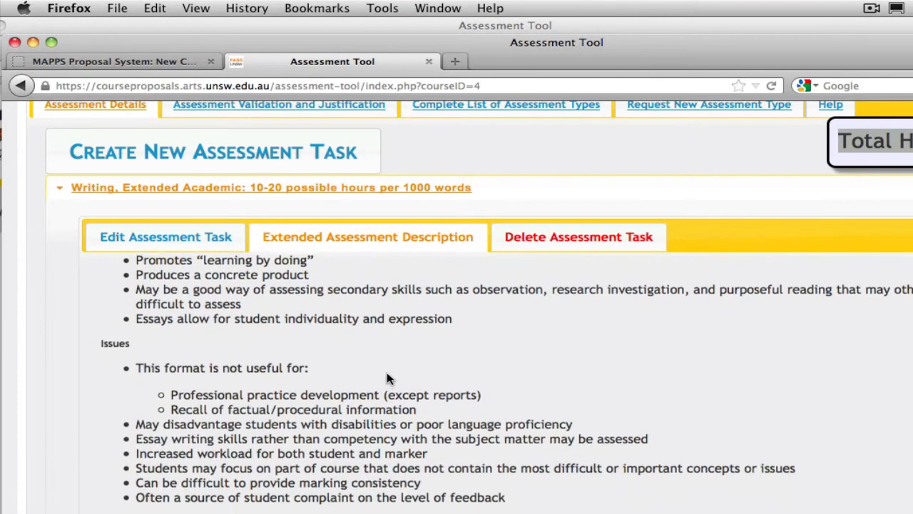
pyautogui.scroll(-6, 387, 376)
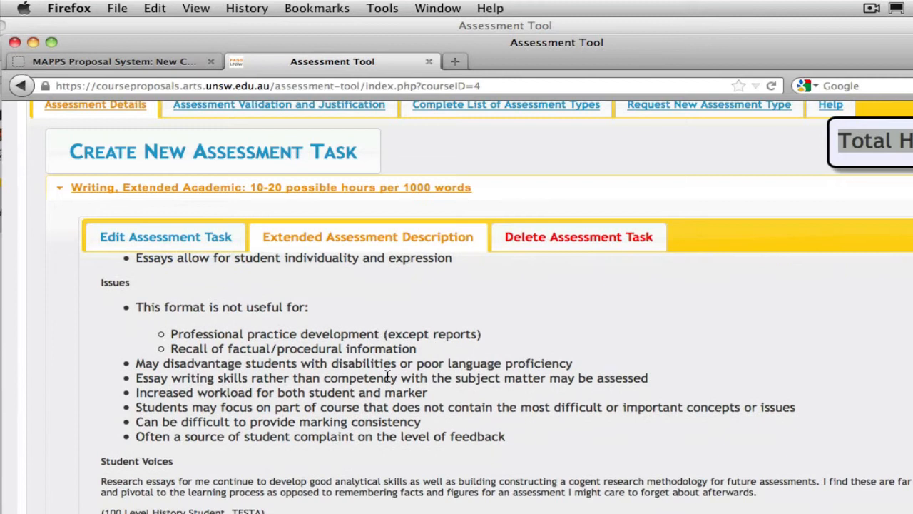
pyautogui.scroll(-5, 388, 376)
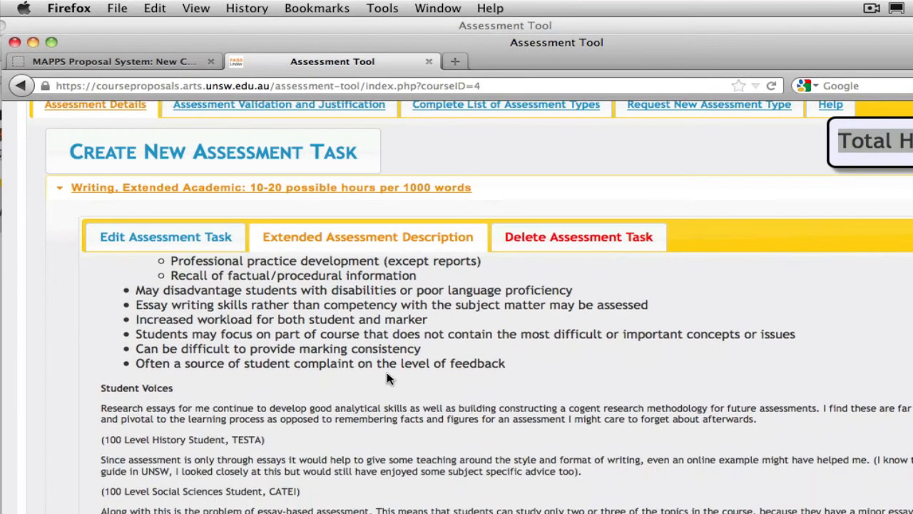
pyautogui.scroll(-3, 388, 376)
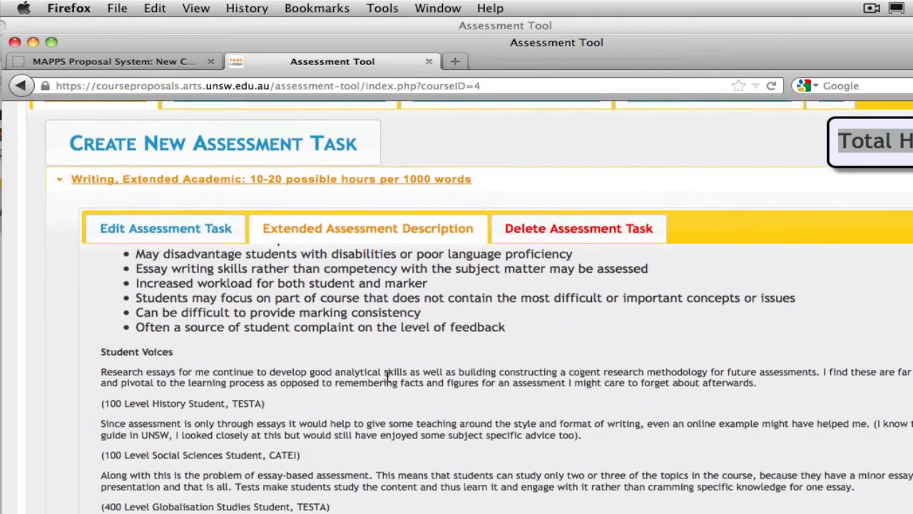
pyautogui.scroll(-5, 387, 376)
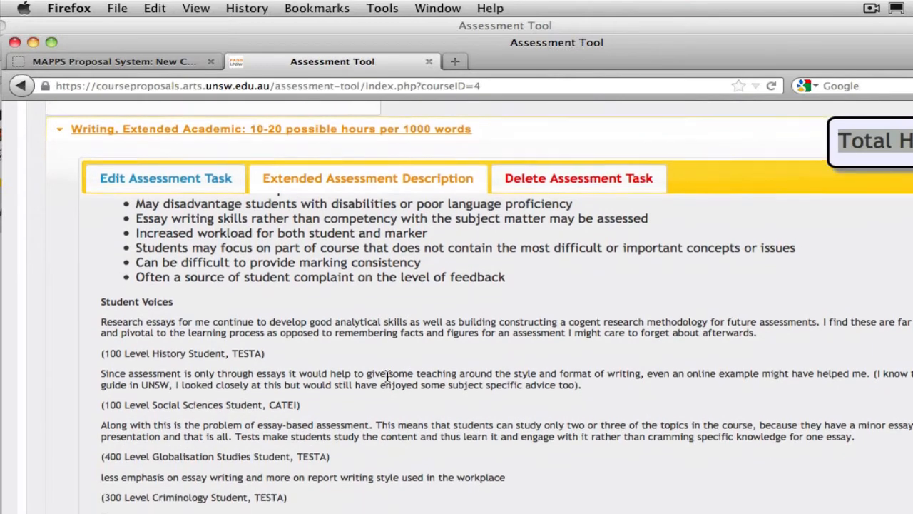
pyautogui.scroll(-5, 387, 376)
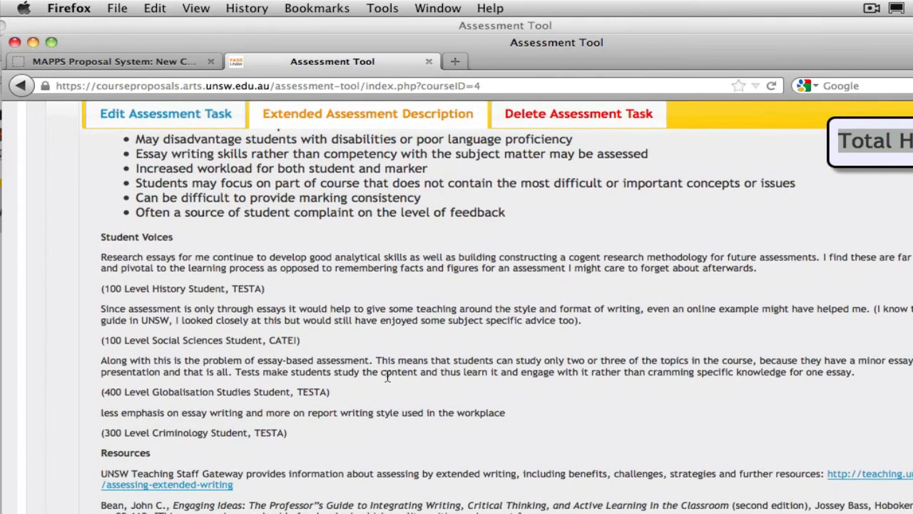
pyautogui.scroll(-4, 386, 377)
pyautogui.scroll(-3, 386, 376)
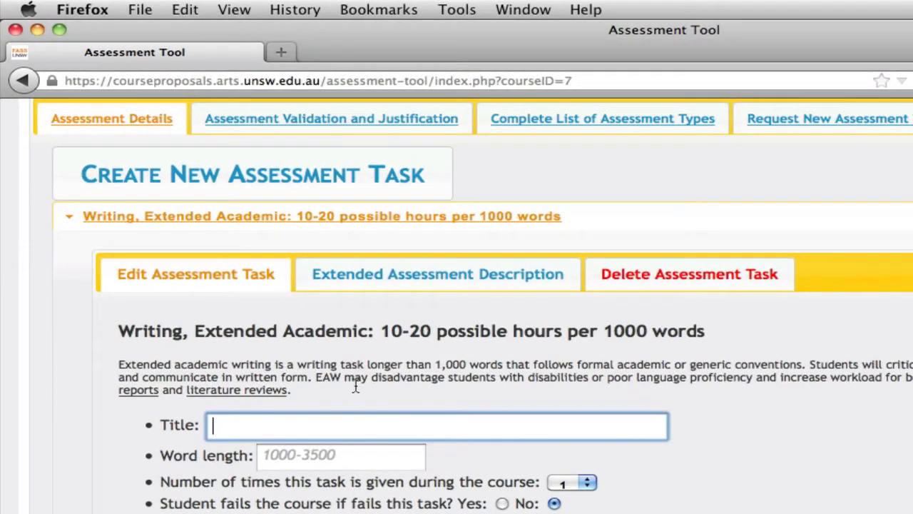
# Title the extended academic writing task Research Essay and set its word length to 3000.
pyautogui.write('Research Essay')
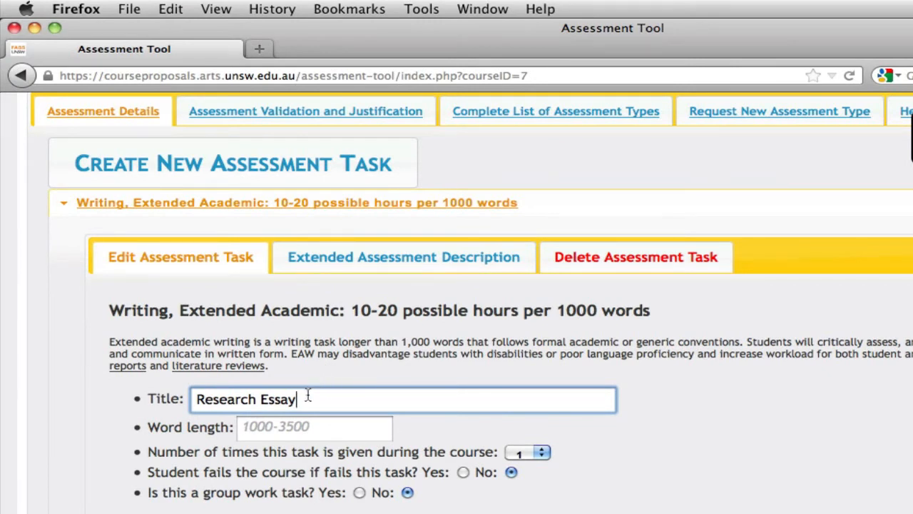
pyautogui.click(288, 434)
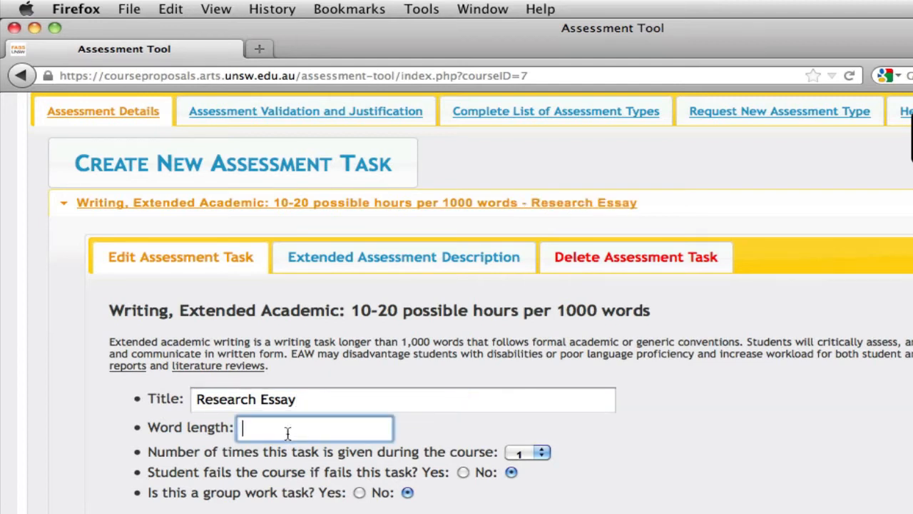
pyautogui.write('3000')
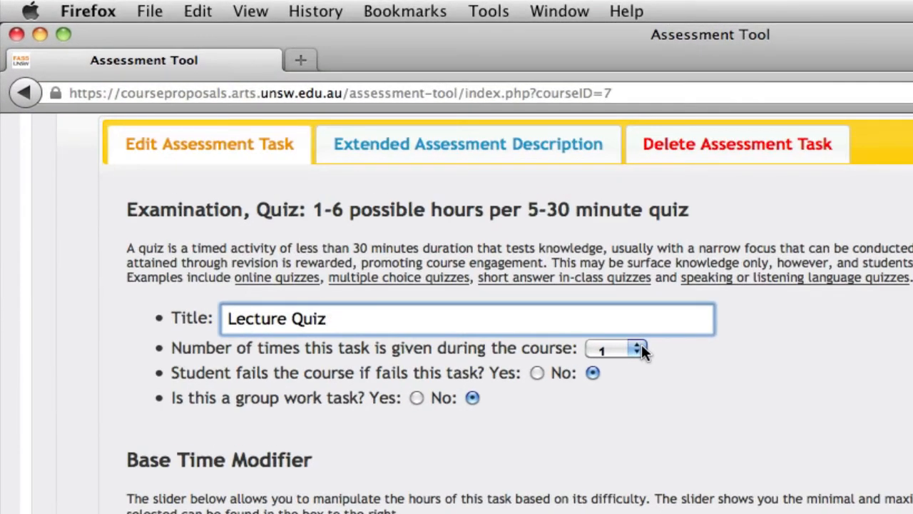
# Configure the Lecture Quiz to be given 4 times, answering Yes to failing the course if it is failed and Yes to group work.
pyautogui.click(642, 350)
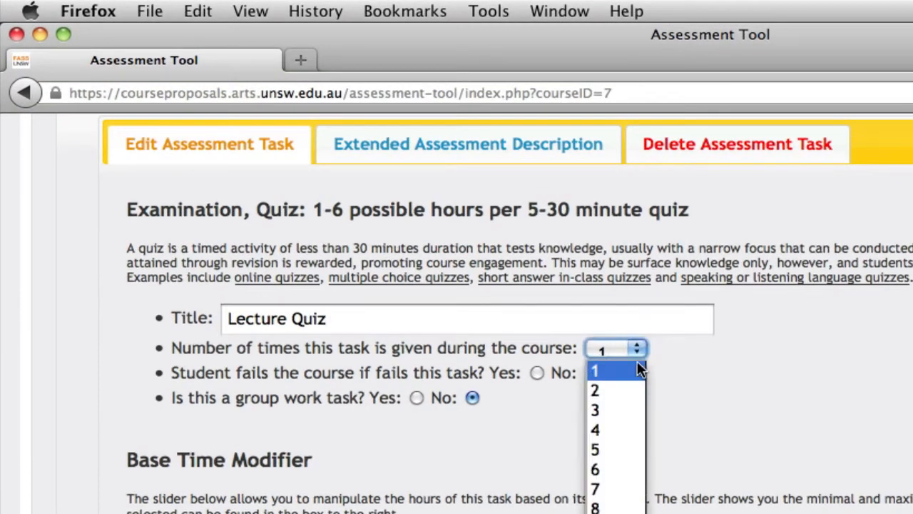
pyautogui.click(626, 428)
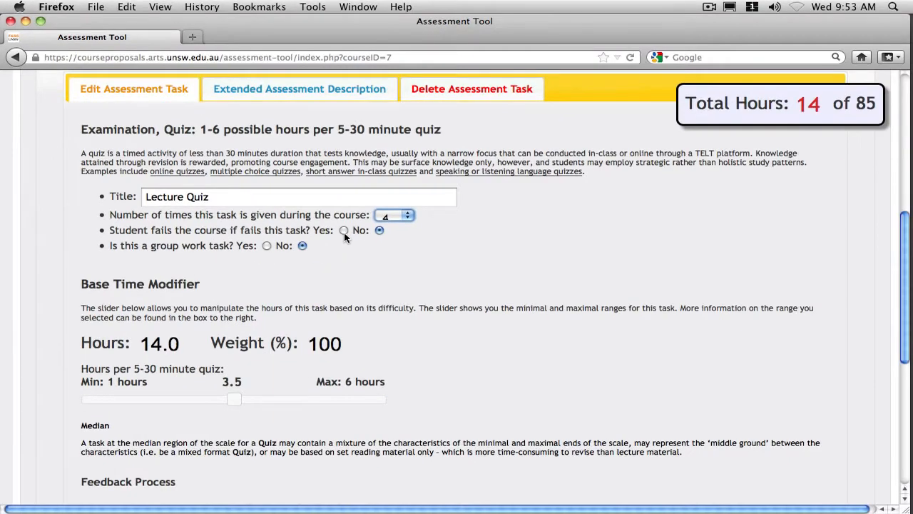
pyautogui.click(573, 381)
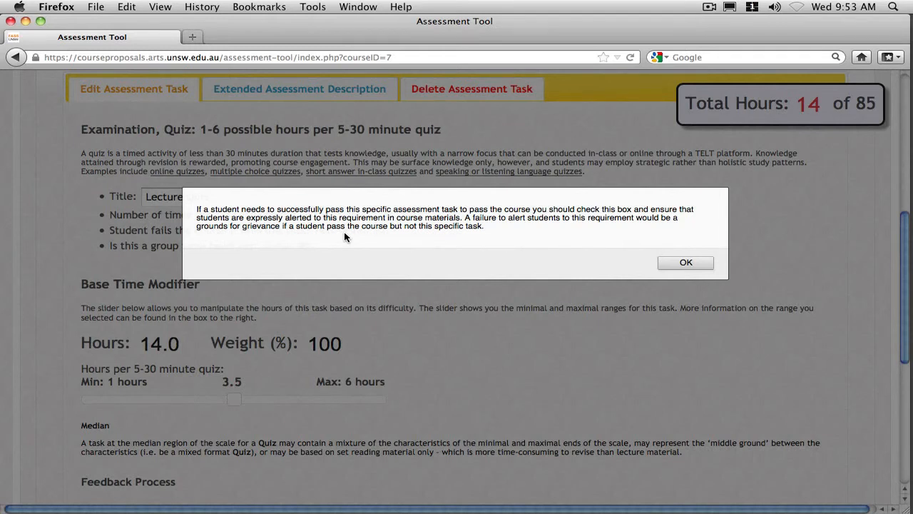
pyautogui.click(685, 263)
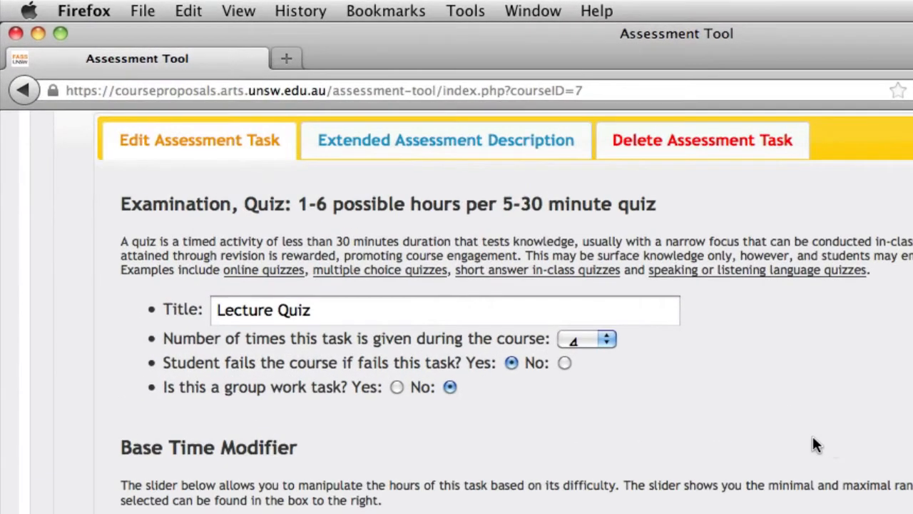
pyautogui.click(394, 388)
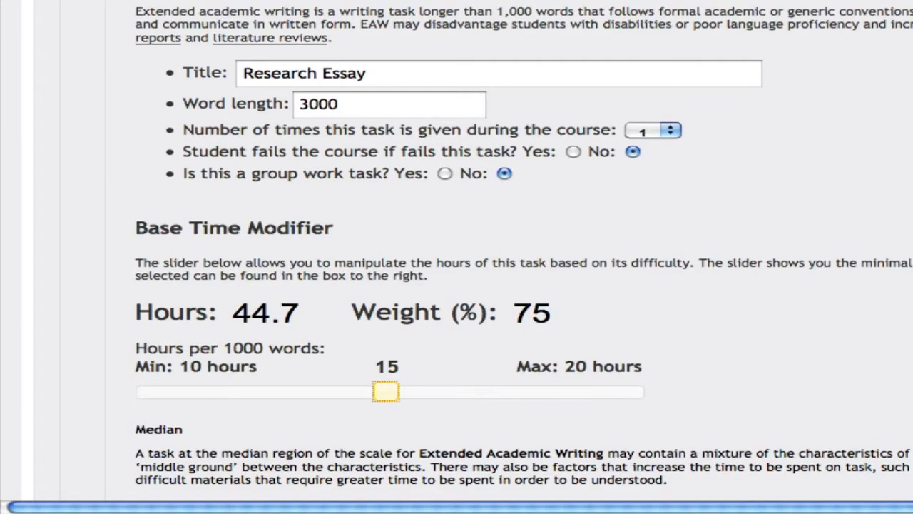
# Lower the Research Essay's Base Time Modifier into the Minimal range and raise it into the Maximal range.
pyautogui.scroll(-3, 457, 257)
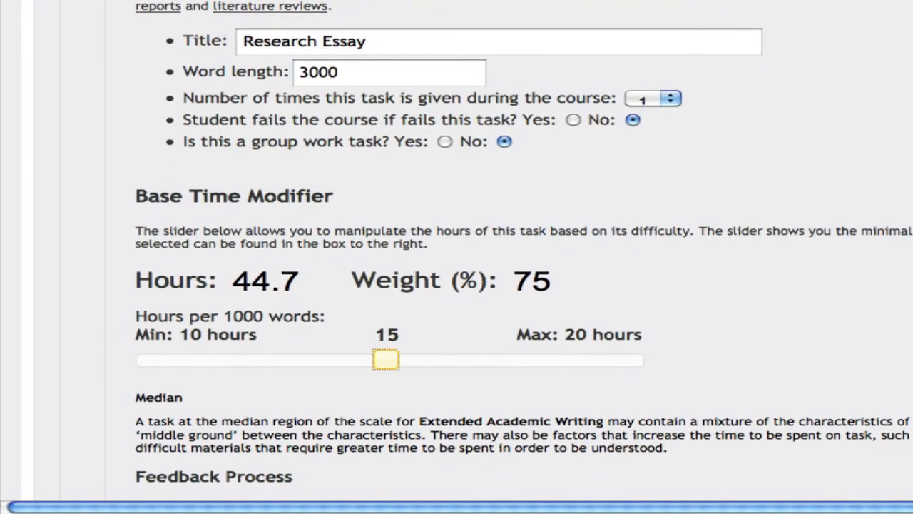
pyautogui.scroll(-3, 457, 257)
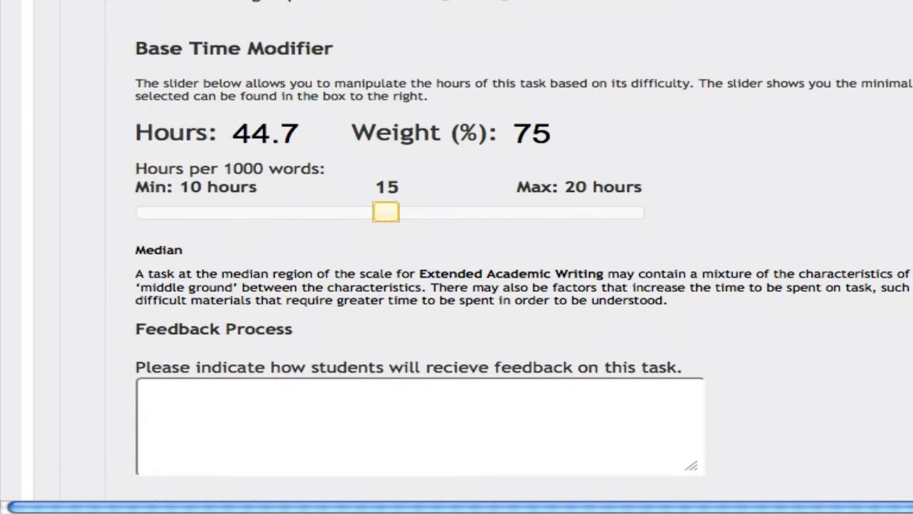
pyautogui.click(387, 222)
pyautogui.moveTo(389, 222); pyautogui.dragTo(278, 218)
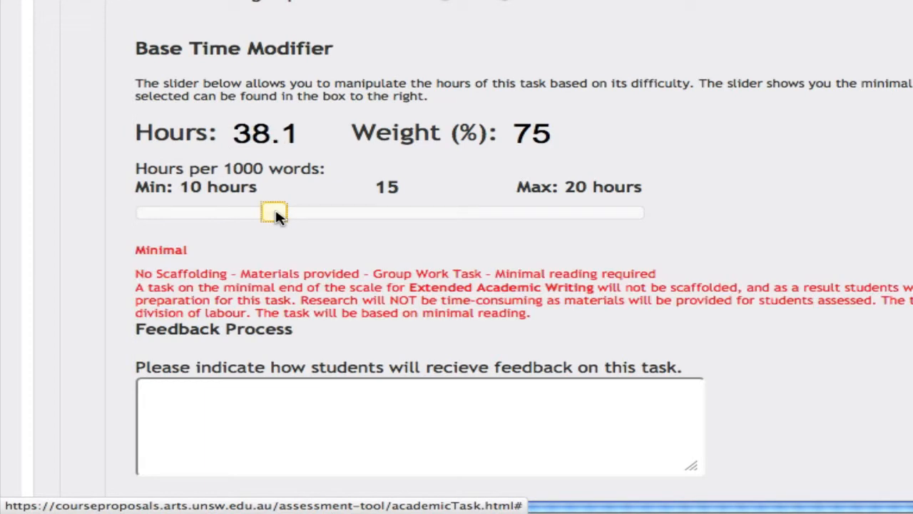
pyautogui.moveTo(277, 216); pyautogui.dragTo(506, 223)
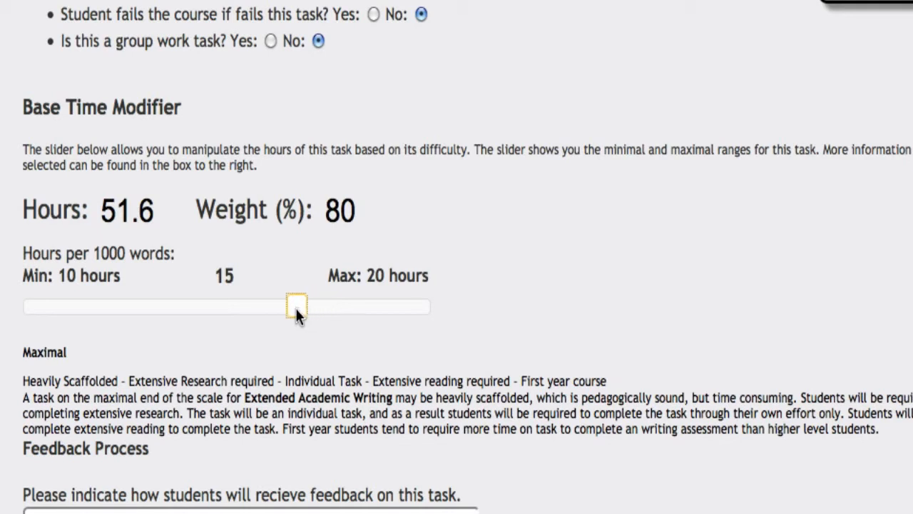
# Return the Research Essay's Base Time Modifier to the Median range at 44.4 hours and lower it toward the 10-hour minimum.
pyautogui.moveTo(221, 300); pyautogui.dragTo(219, 298)
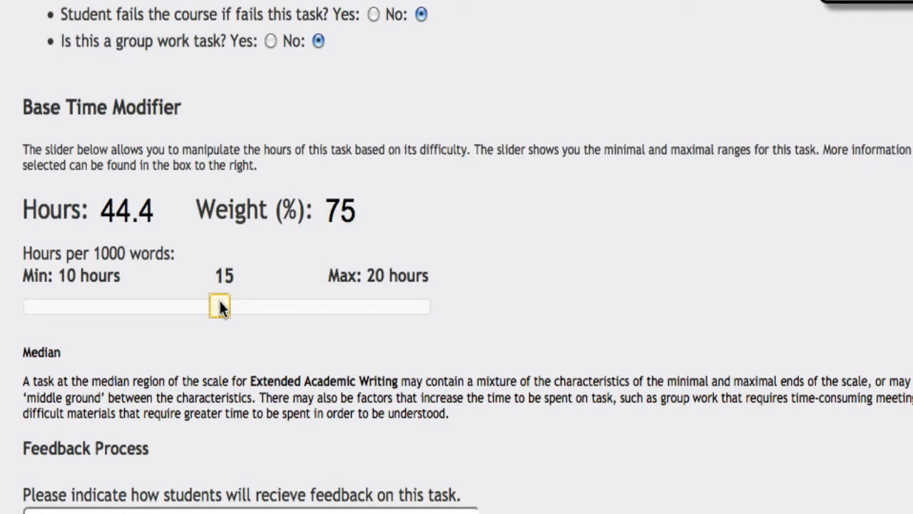
pyautogui.moveTo(215, 305); pyautogui.dragTo(112, 294)
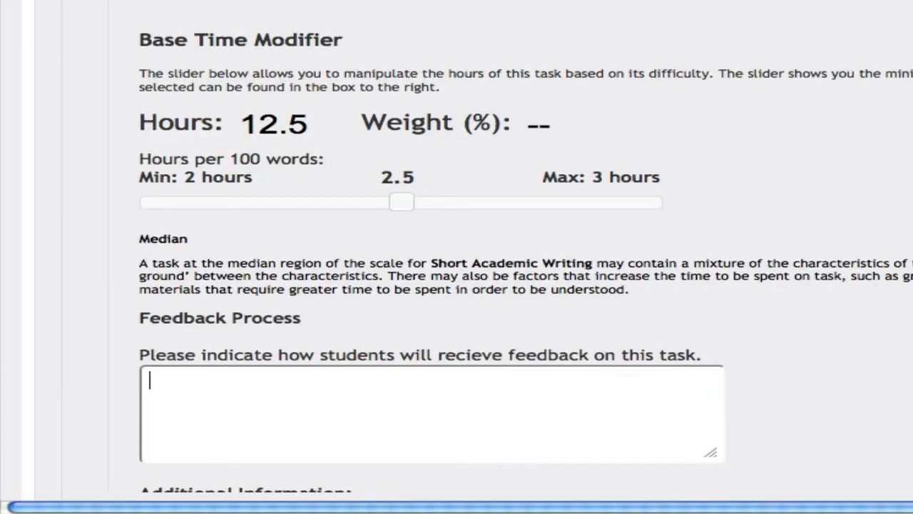
# Enter "Students will receive a marking sheet and written" as the feedback process of the Short Academic Writing task.
pyautogui.write('Students will receive w')
pyautogui.press('BackSpace')
pyautogui.write('a ')
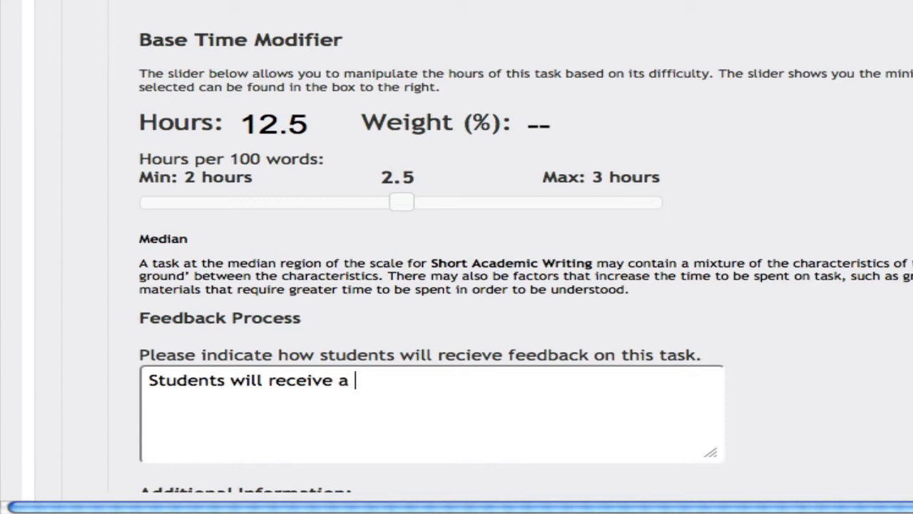
pyautogui.write('marking sheet an')
pyautogui.write('d written')
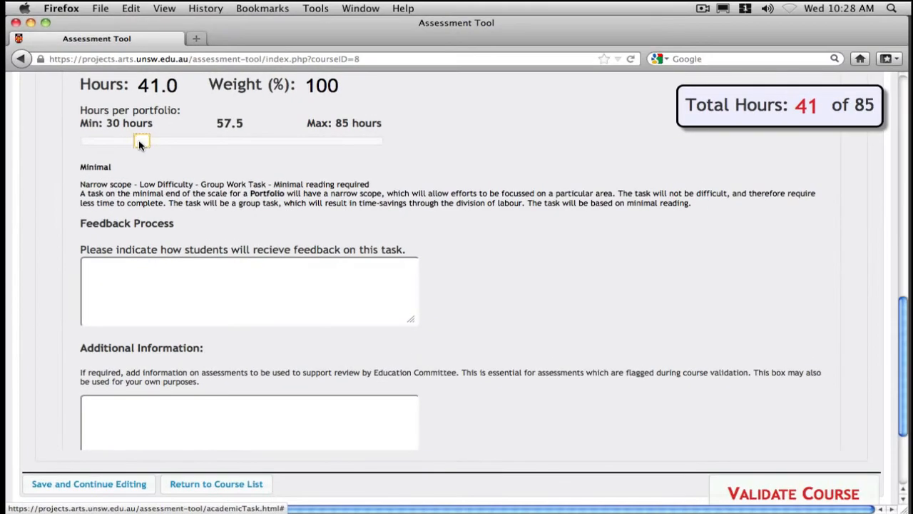
# Raise the portfolio task to 70.7 hours and add the note "This portfolio is worth 100%" to its additional information.
pyautogui.moveTo(139, 144); pyautogui.dragTo(301, 146)
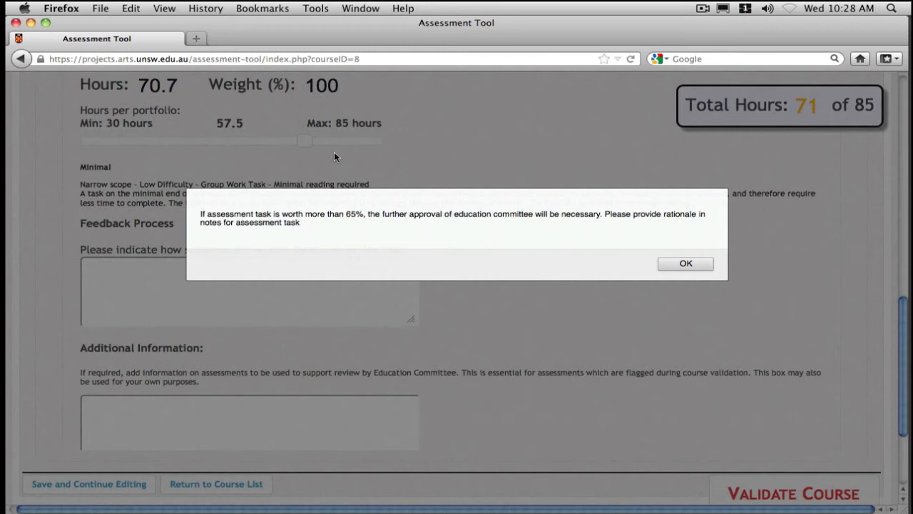
pyautogui.click(669, 265)
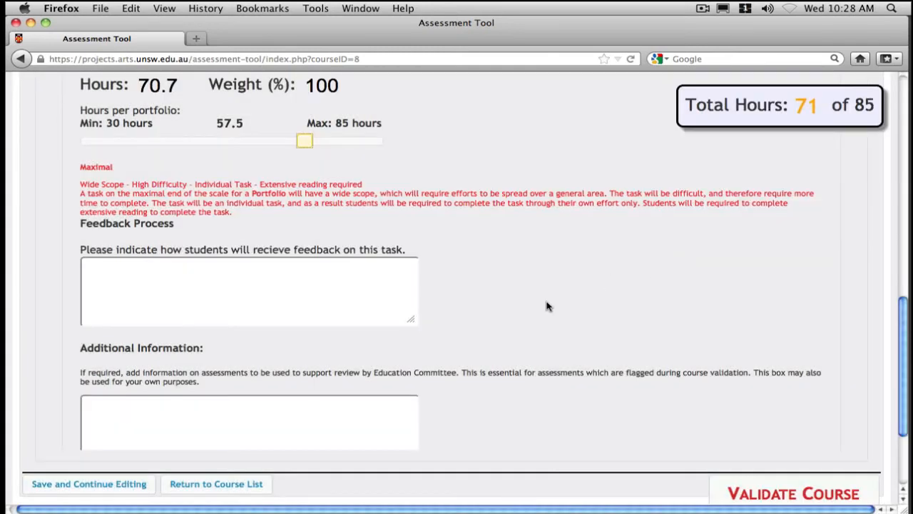
pyautogui.click(88, 405)
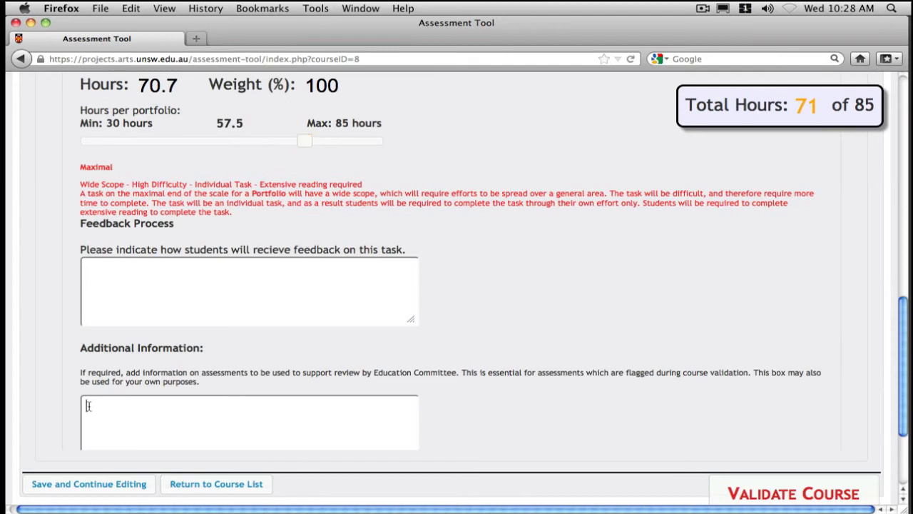
pyautogui.write('T')
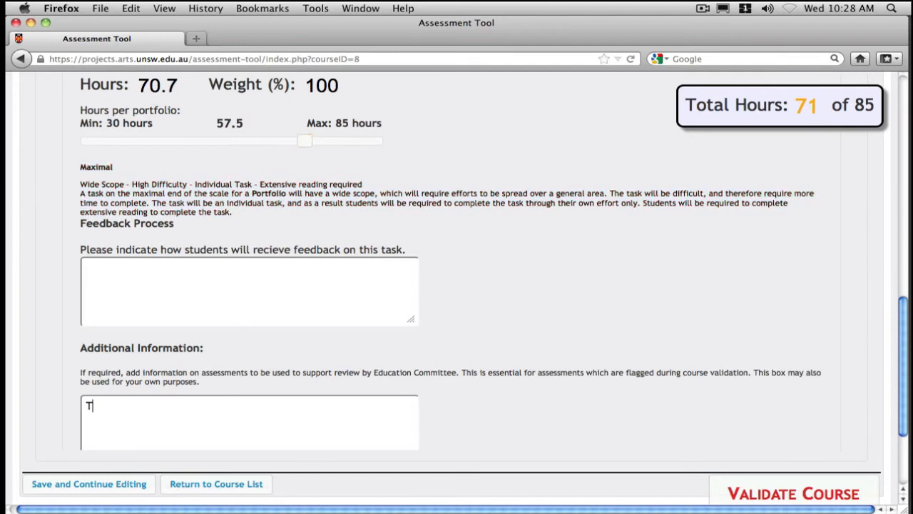
pyautogui.write('his portfolio is worth')
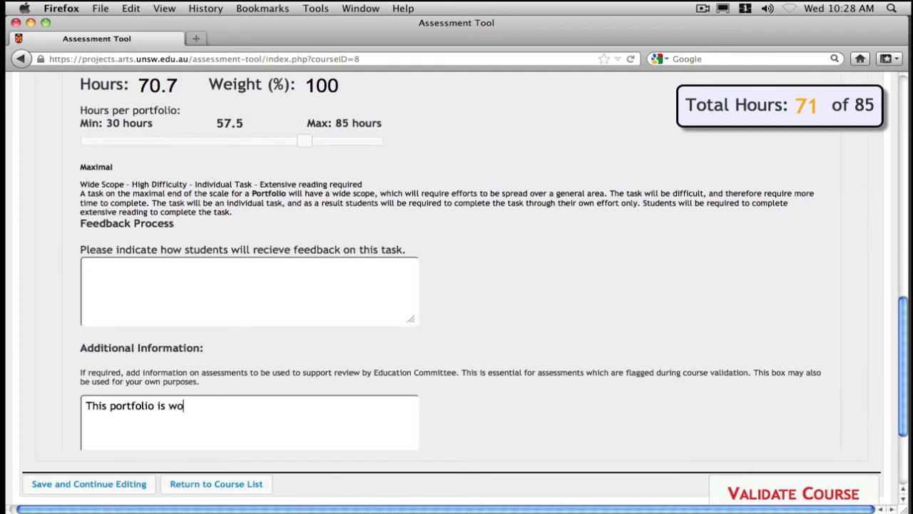
pyautogui.write(' 100%')
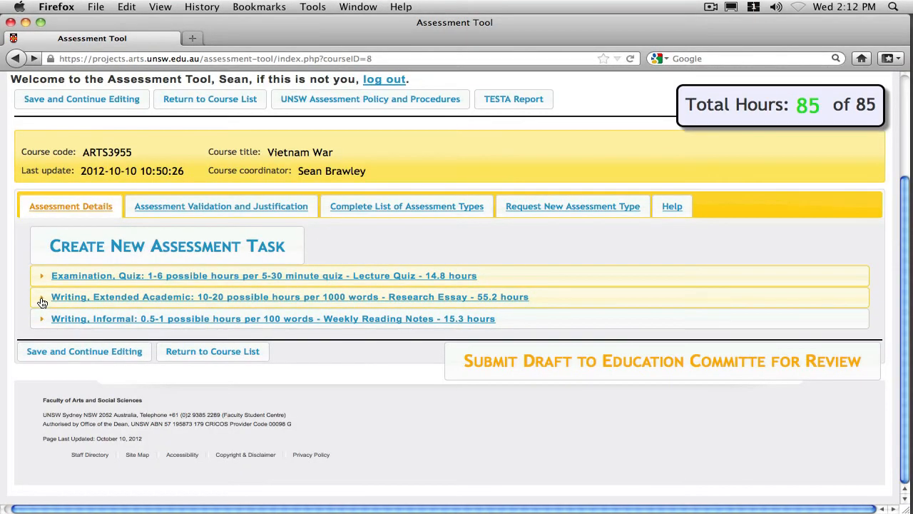
# Expand the Research Essay task and try to delete it.
pyautogui.click(41, 300)
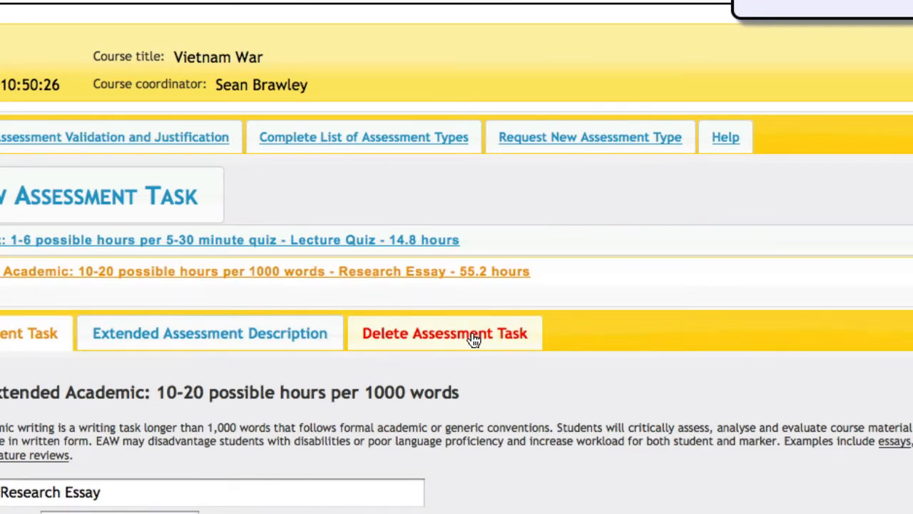
pyautogui.click(474, 340)
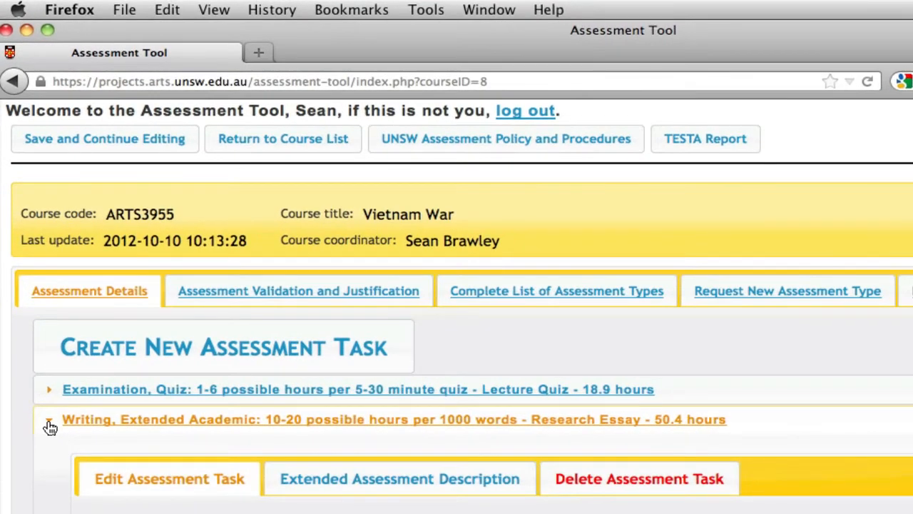
# View the details of the Lecture Quiz and Research Essay tasks and collapse them back into the task list.
pyautogui.click(50, 426)
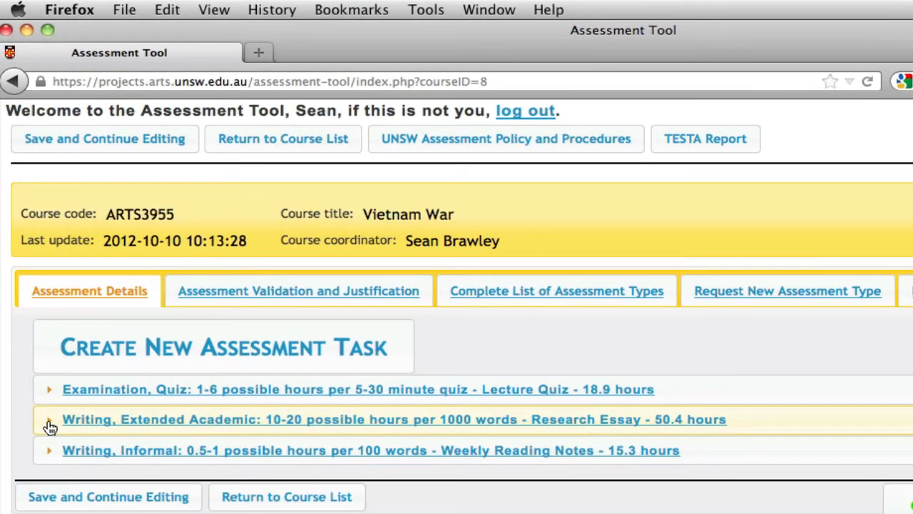
pyautogui.click(71, 390)
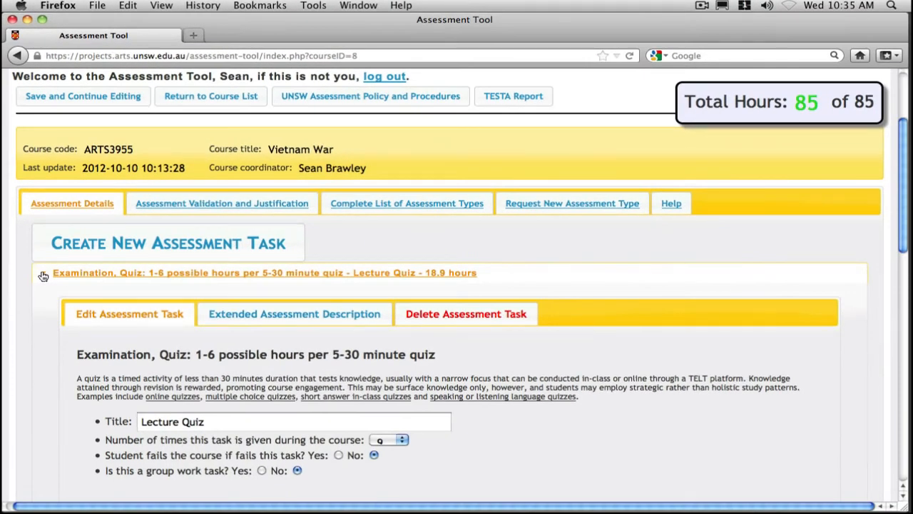
pyautogui.click(42, 276)
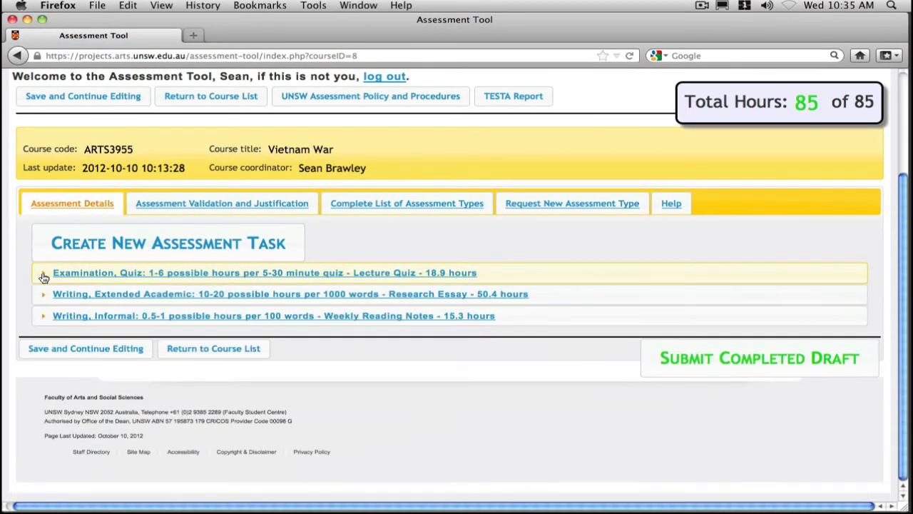
pyautogui.click(77, 295)
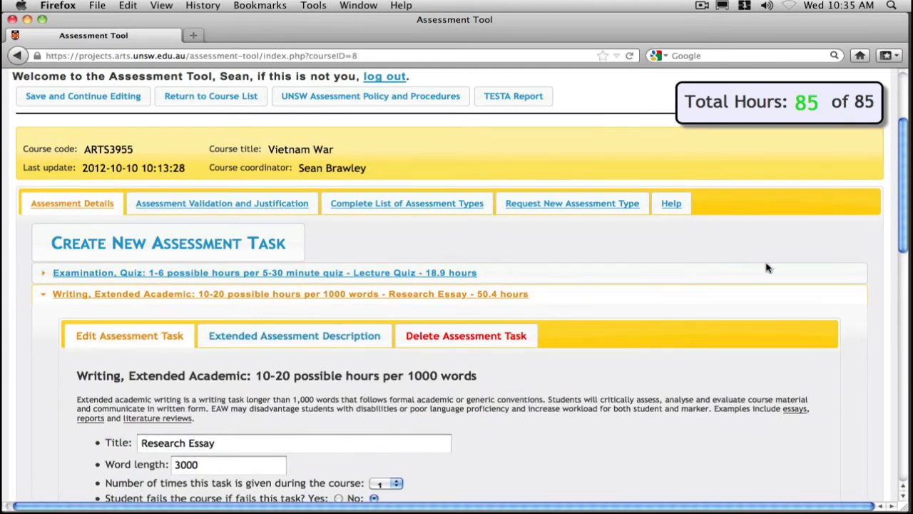
pyautogui.moveTo(909, 230); pyautogui.dragTo(853, 163)
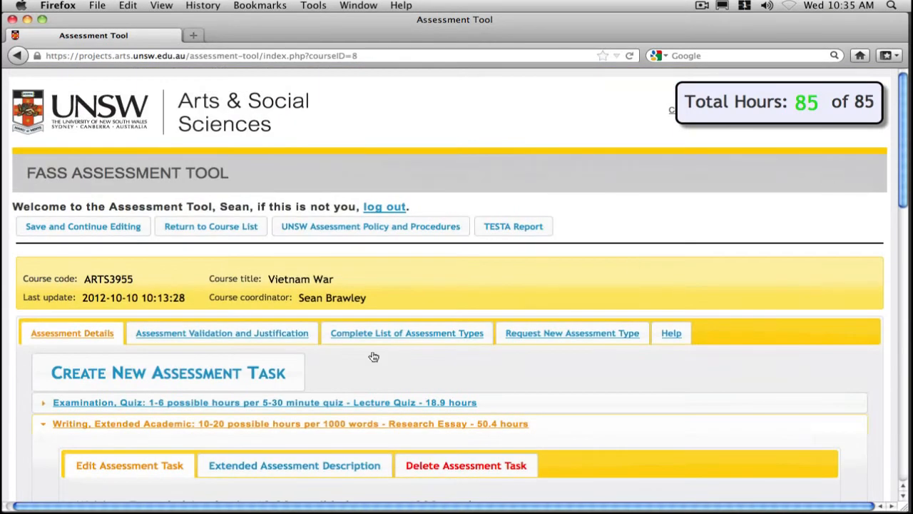
pyautogui.click(39, 426)
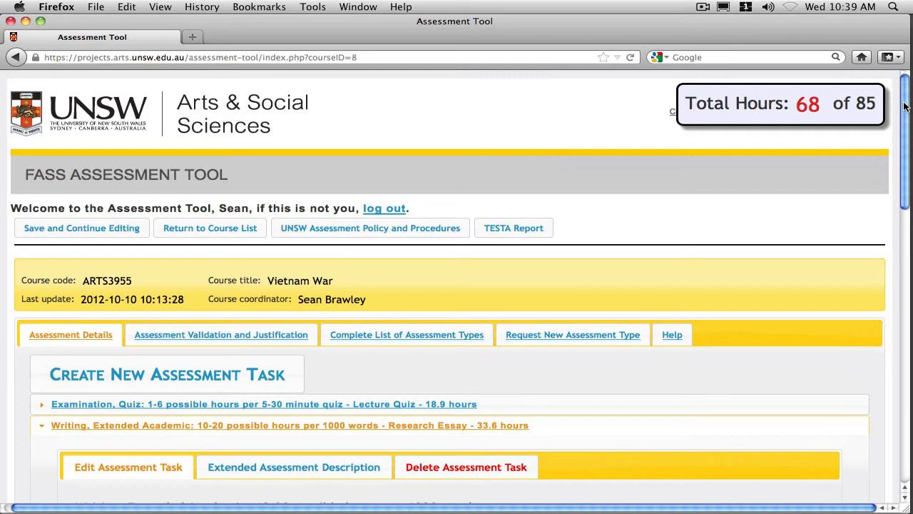
pyautogui.click(44, 428)
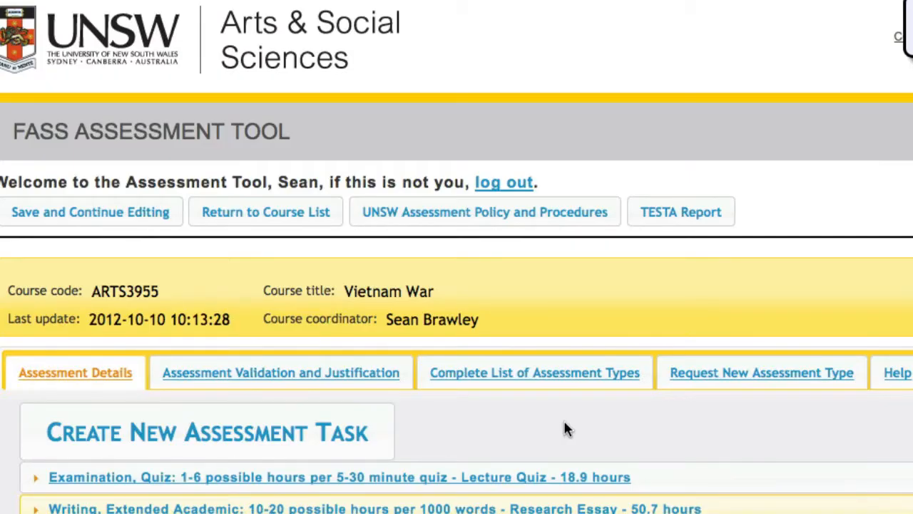
# Check the course against the validation rules on total hours, feedback, task weights, group work, categories and final-week tests.
pyautogui.click(350, 383)
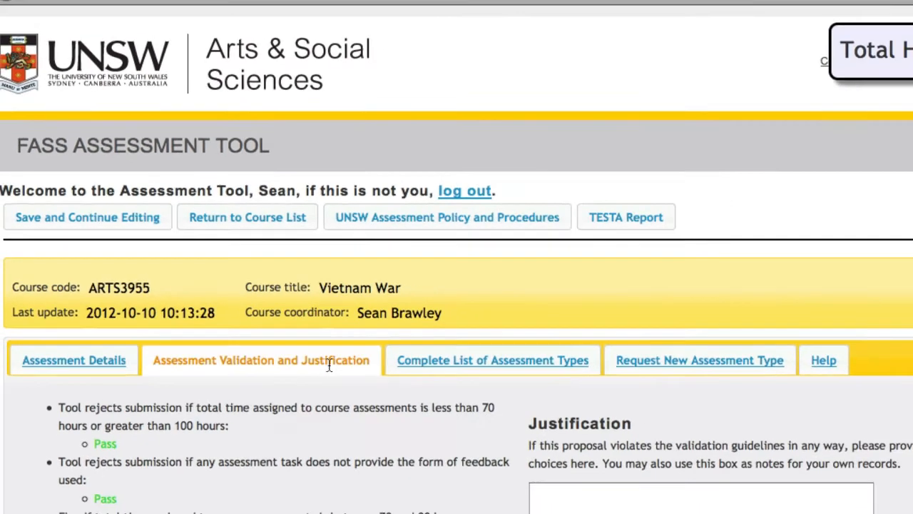
pyautogui.moveTo(906, 111); pyautogui.dragTo(910, 165)
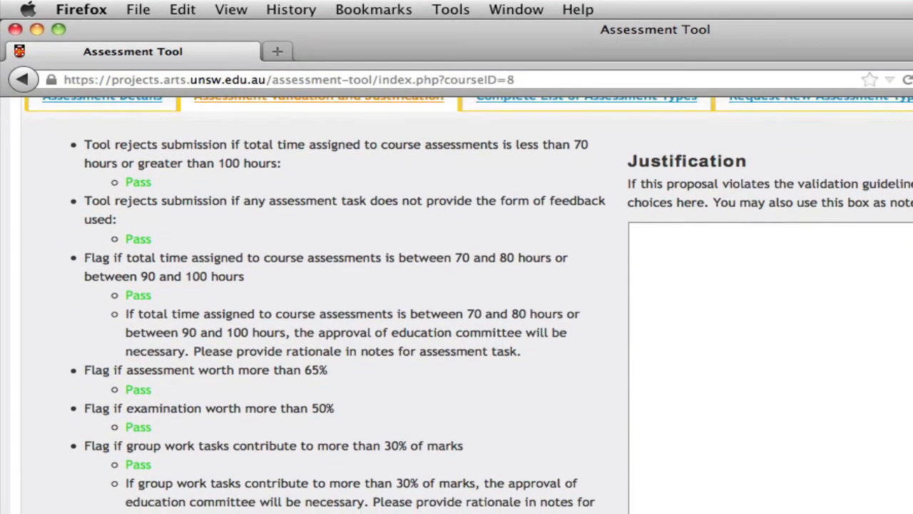
pyautogui.scroll(-1, 467, 306)
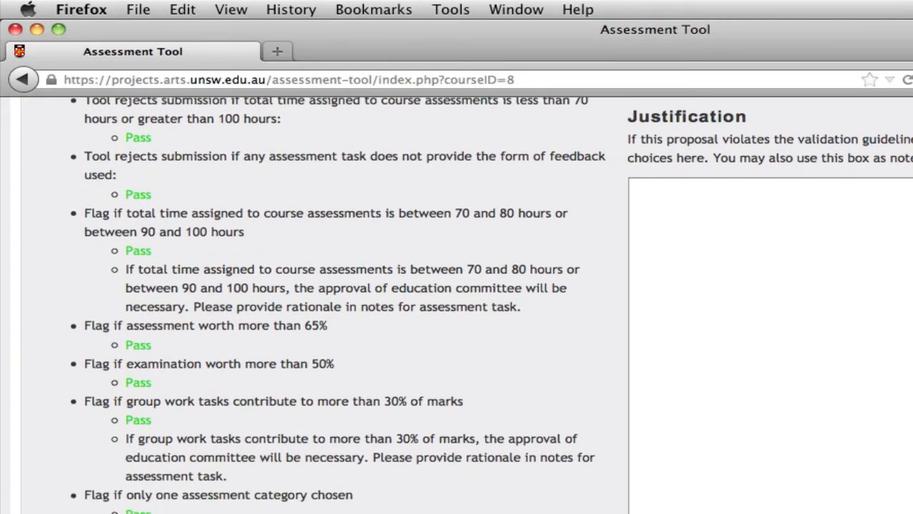
pyautogui.scroll(-4, 456, 305)
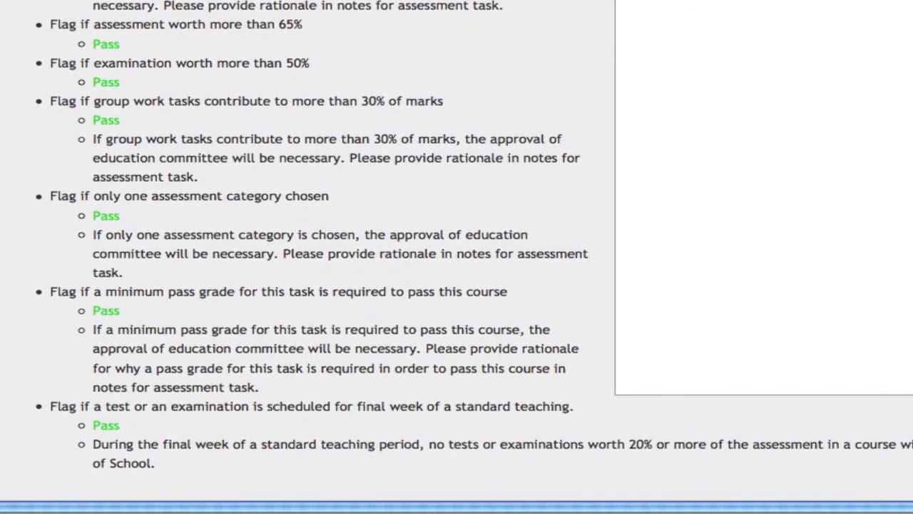
pyautogui.scroll(-1, 457, 257)
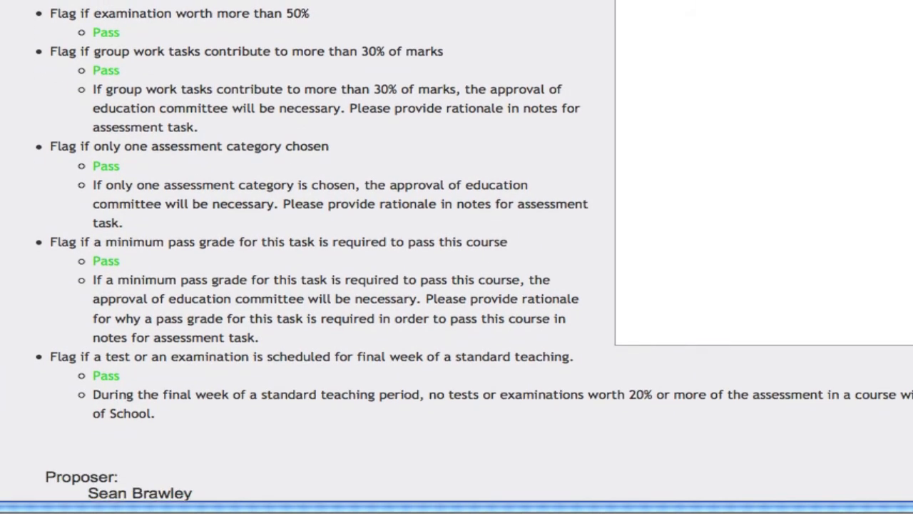
pyautogui.scroll(-5, 457, 257)
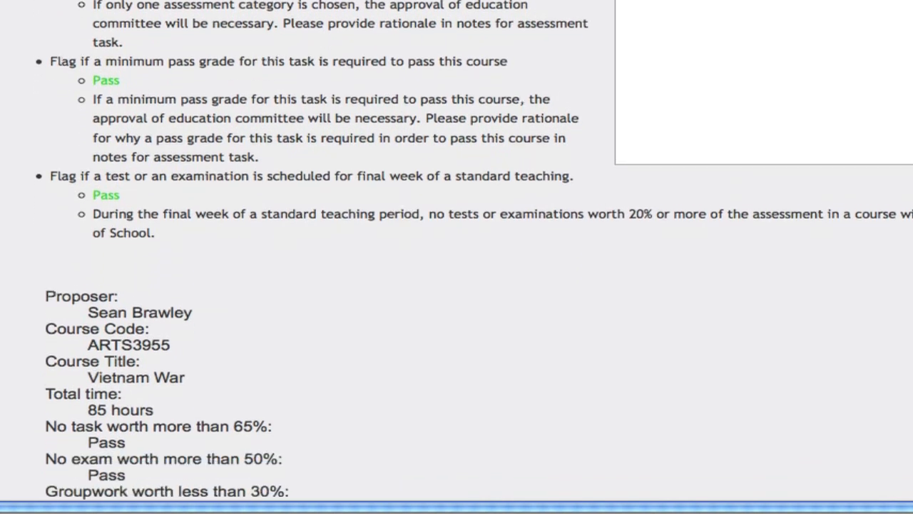
# Review the validation summaries of the Lecture Quiz, Research Essay and Weekly Reading Notes, and return to the rules.
pyautogui.scroll(-6, 457, 257)
pyautogui.scroll(-5, 457, 257)
pyautogui.scroll(-4, 457, 257)
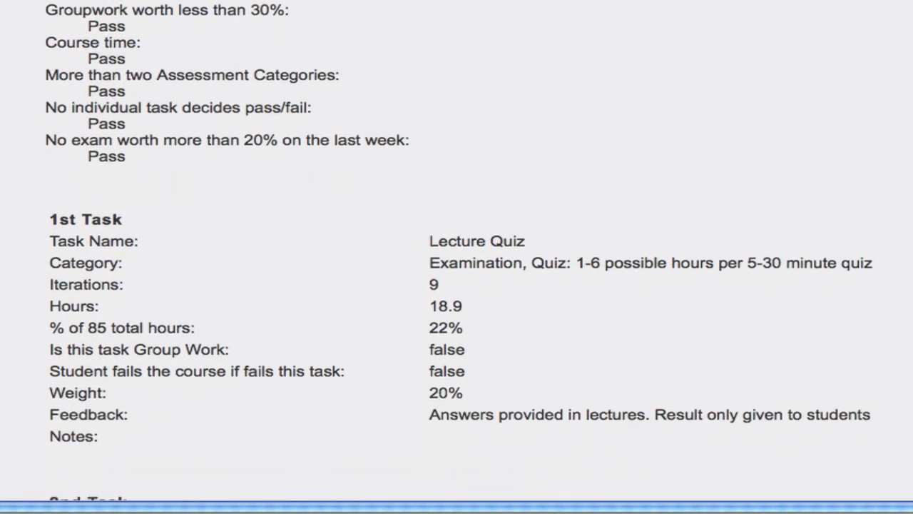
pyautogui.scroll(-8, 457, 257)
pyautogui.scroll(-4, 456, 257)
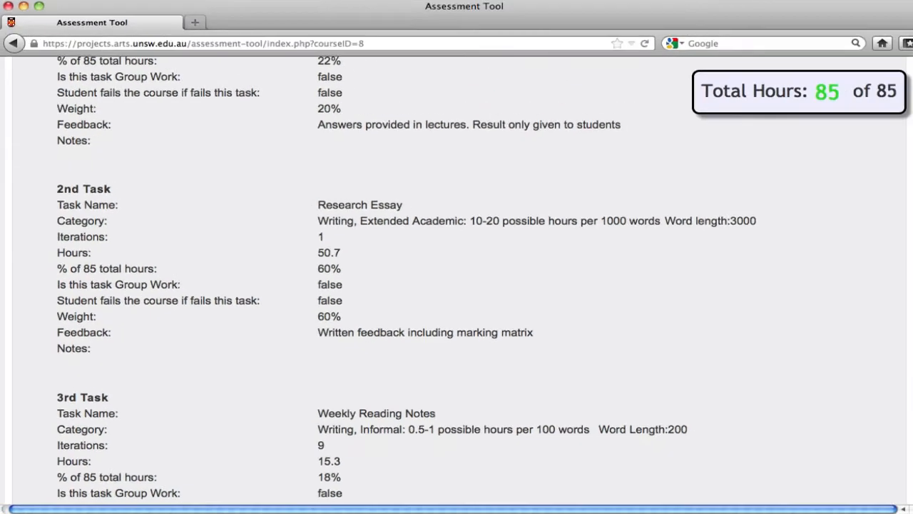
pyautogui.scroll(-4, 457, 286)
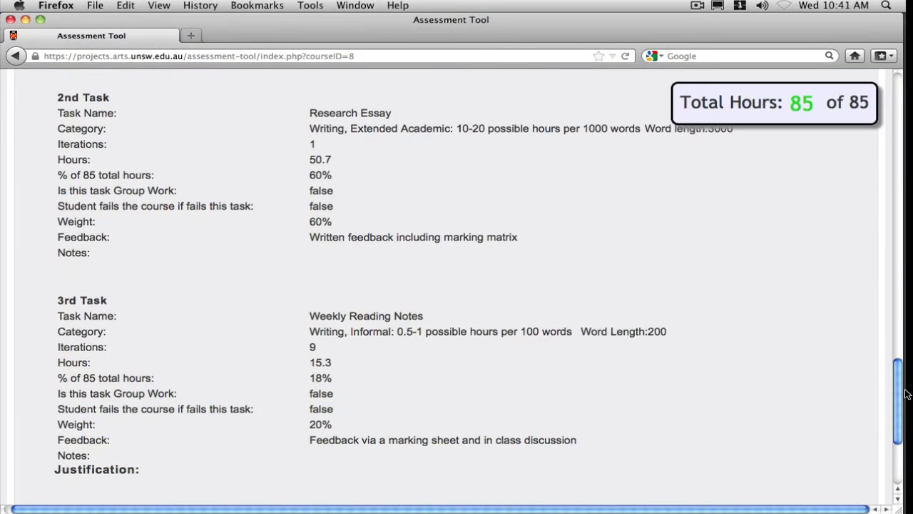
pyautogui.moveTo(907, 394); pyautogui.dragTo(906, 407)
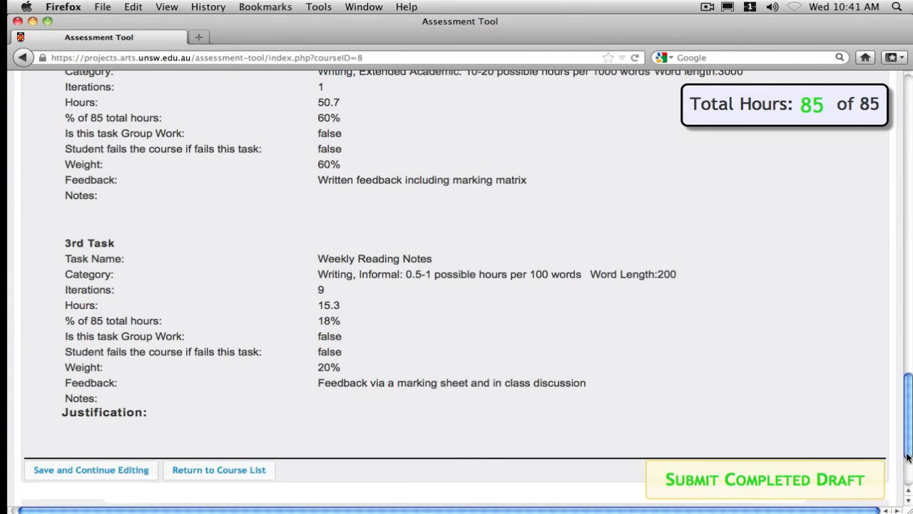
pyautogui.moveTo(908, 457); pyautogui.dragTo(909, 301)
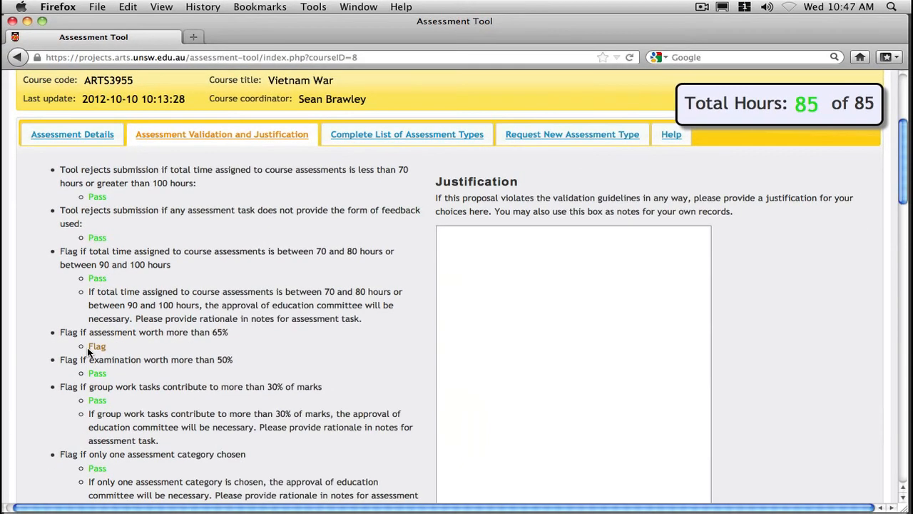
# Enter the justification "This is good" and submit the draft to the Education Committee for review.
pyautogui.click(469, 238)
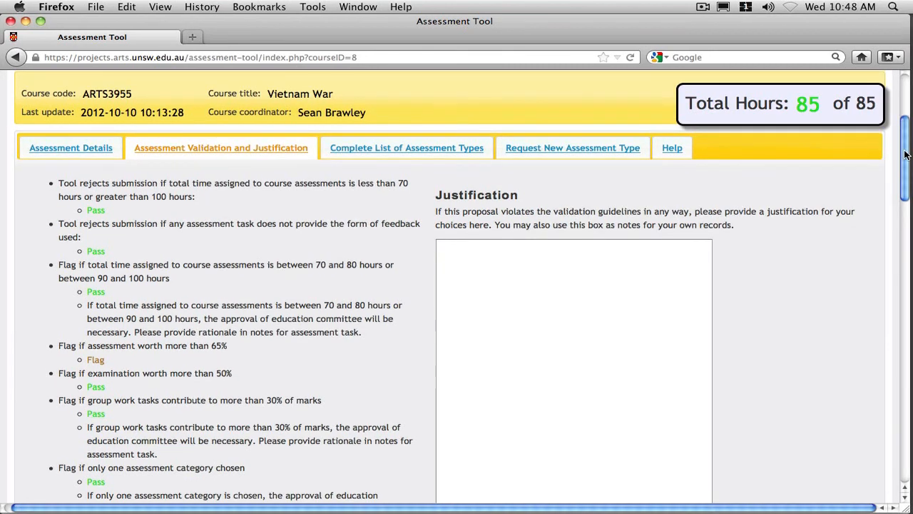
pyautogui.moveTo(905, 154); pyautogui.dragTo(911, 439)
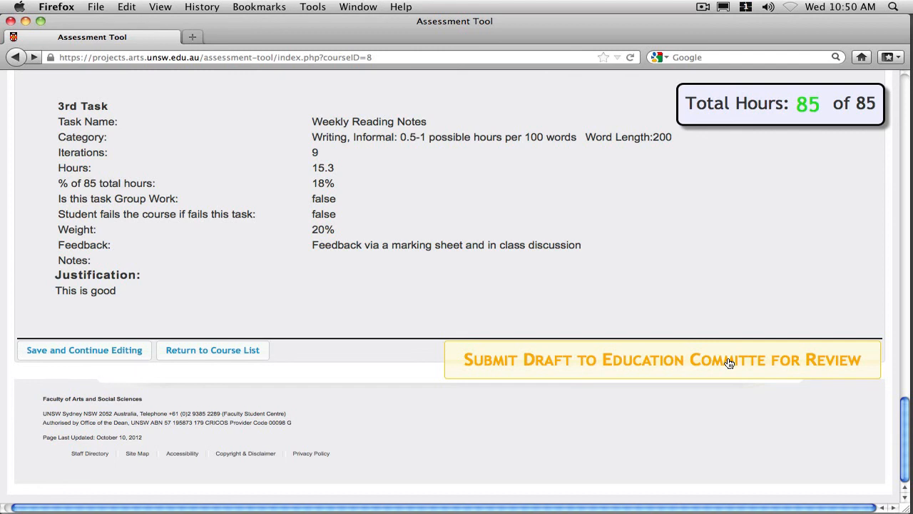
pyautogui.click(729, 363)
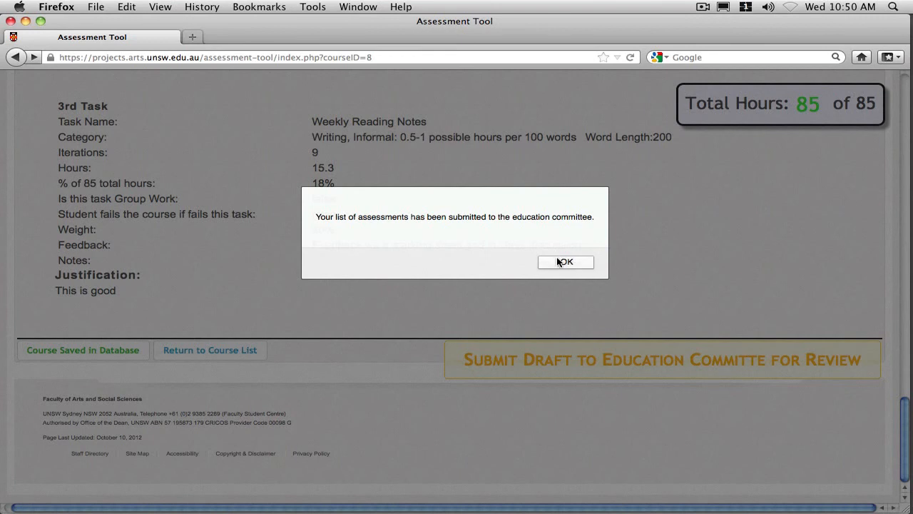
pyautogui.click(564, 262)
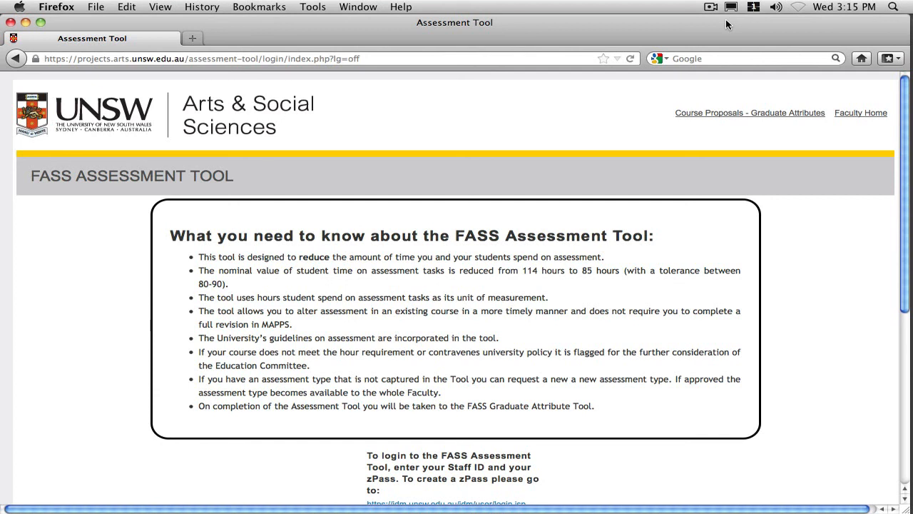
pyautogui.click(711, 8)
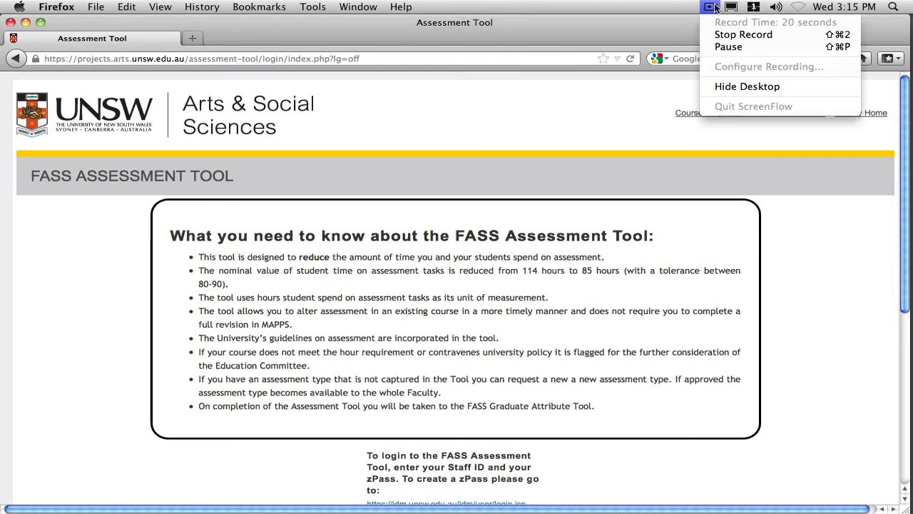
pyautogui.click(719, 39)
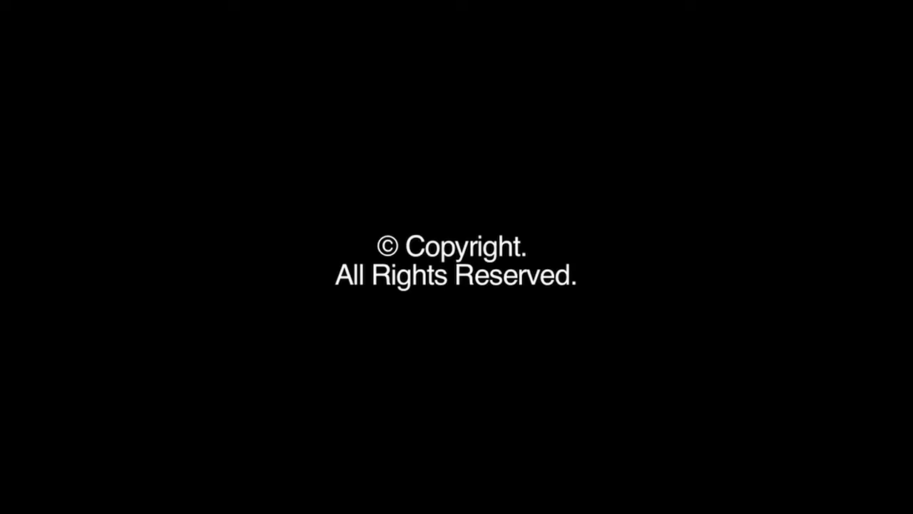